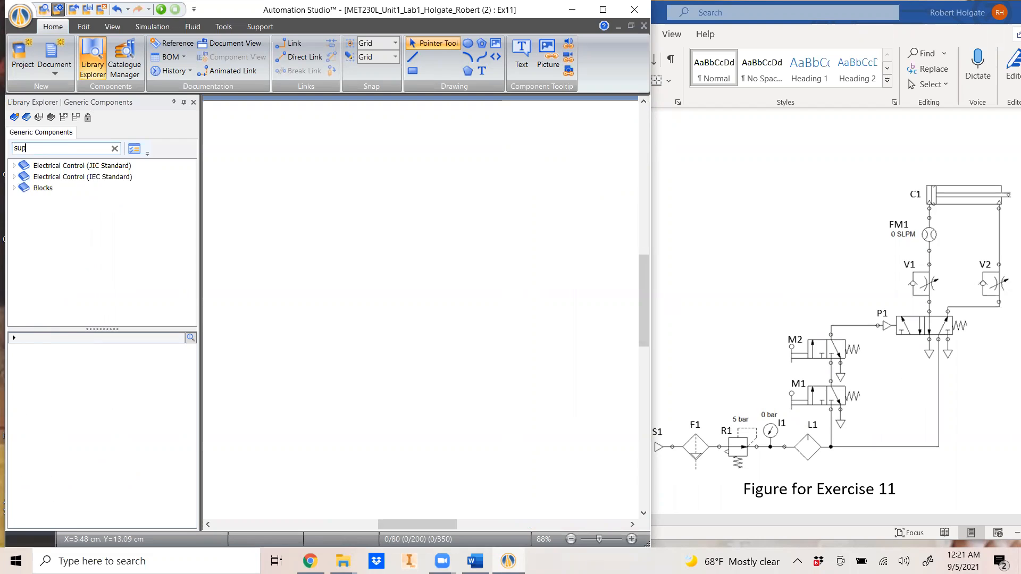
Place a Pneumatic Pressure Source at the lower left of the canvas
text(squ)
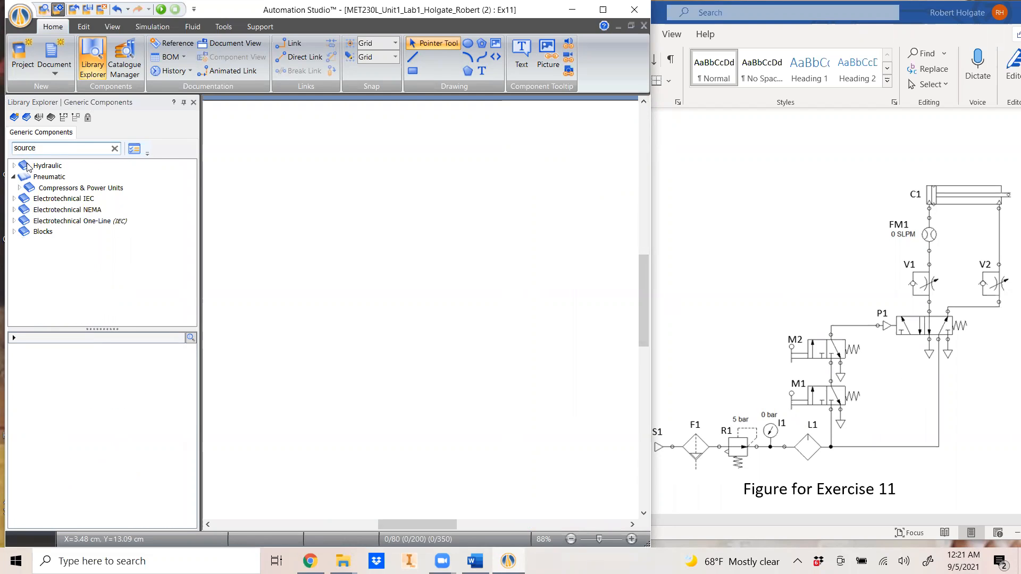
click(39, 177)
click(46, 375)
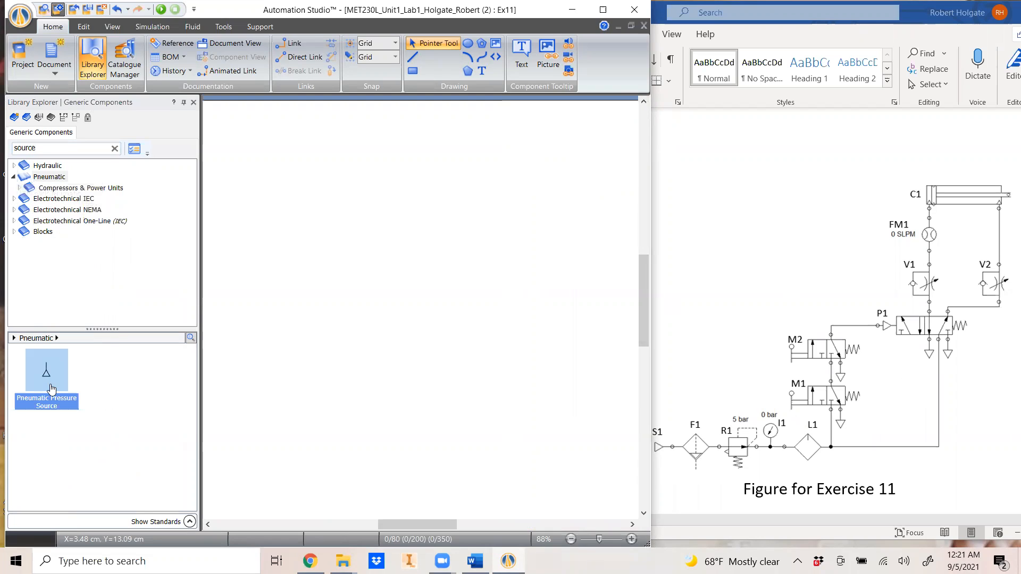
drag(45, 378, 261, 373)
Add a Filter and Separator beside the pressure source
scroll(261, 373, up, 3)
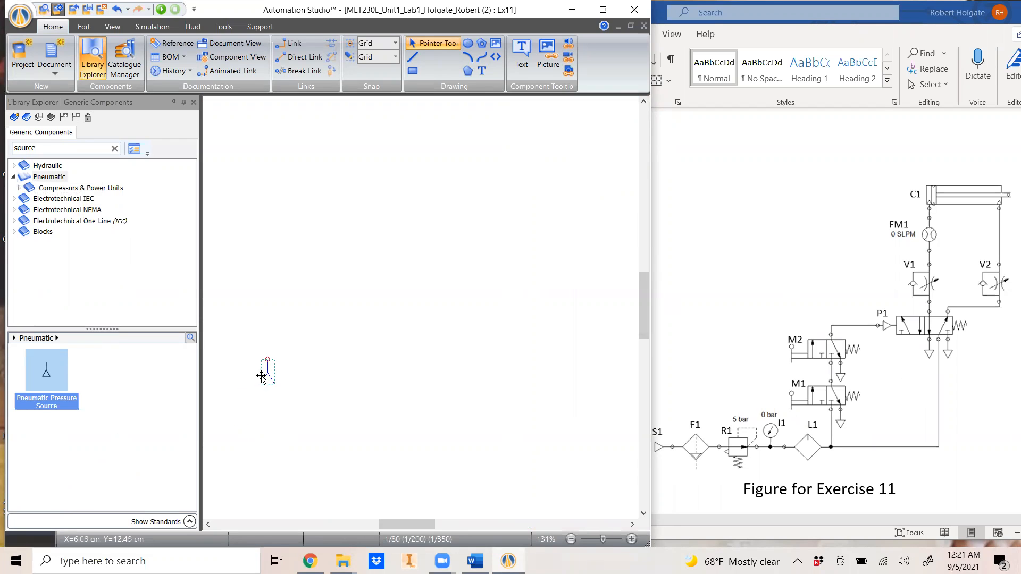
drag(44, 148, 2, 141)
text(filter)
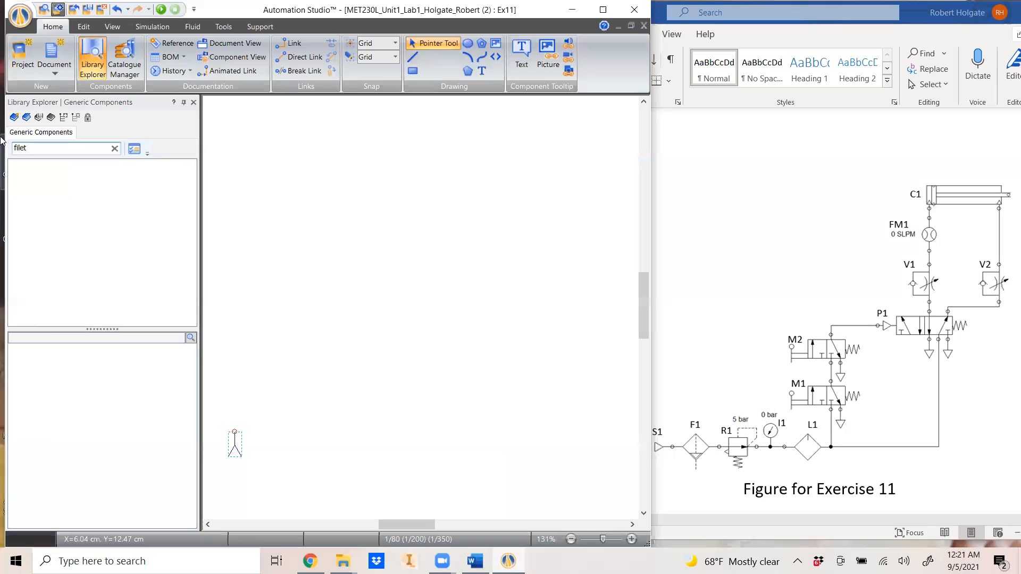
drag(46, 372, 271, 419)
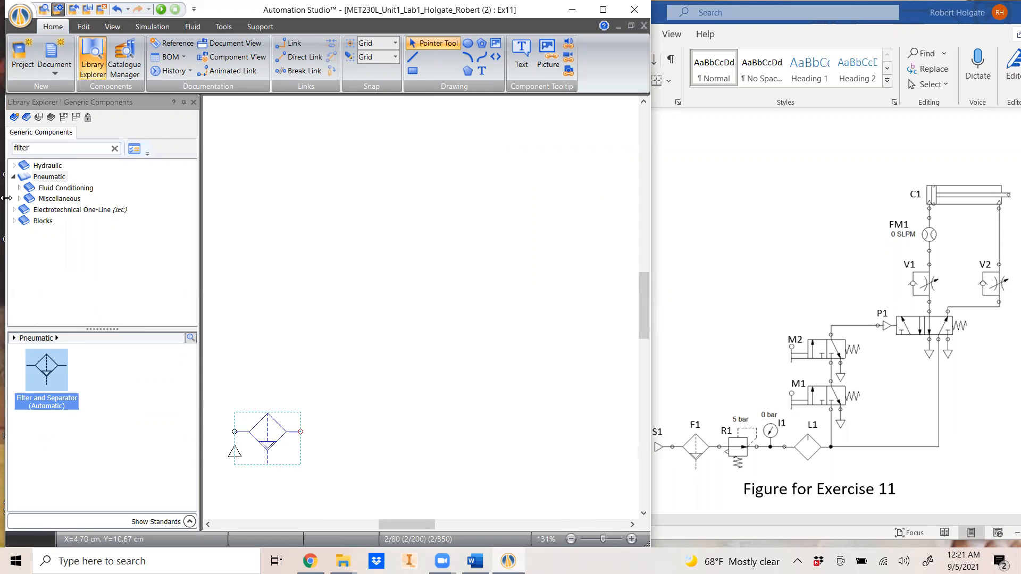
Add a Pressure Regulator to the right of the filter
click(41, 149)
text(Regul)
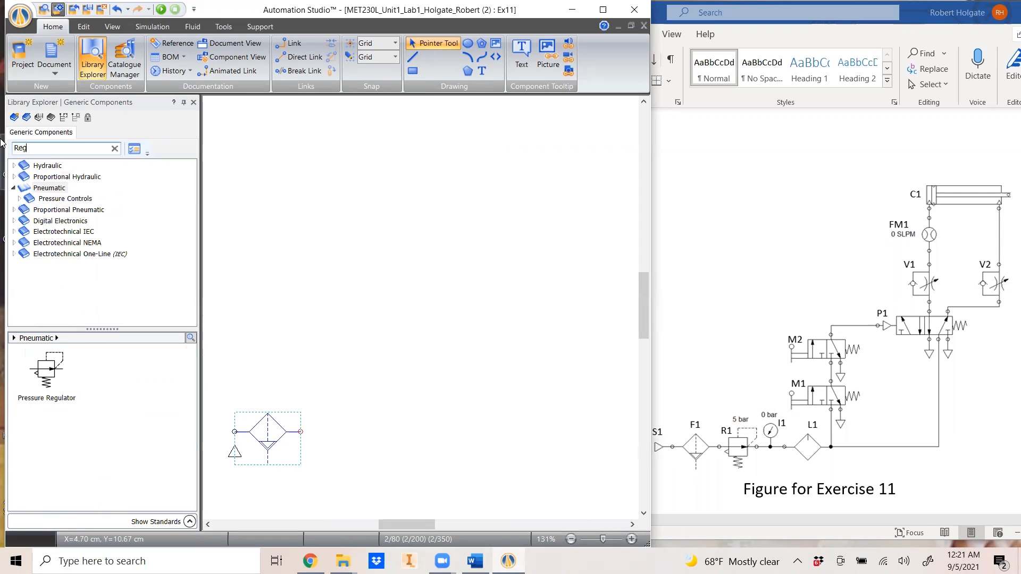
drag(47, 372, 329, 410)
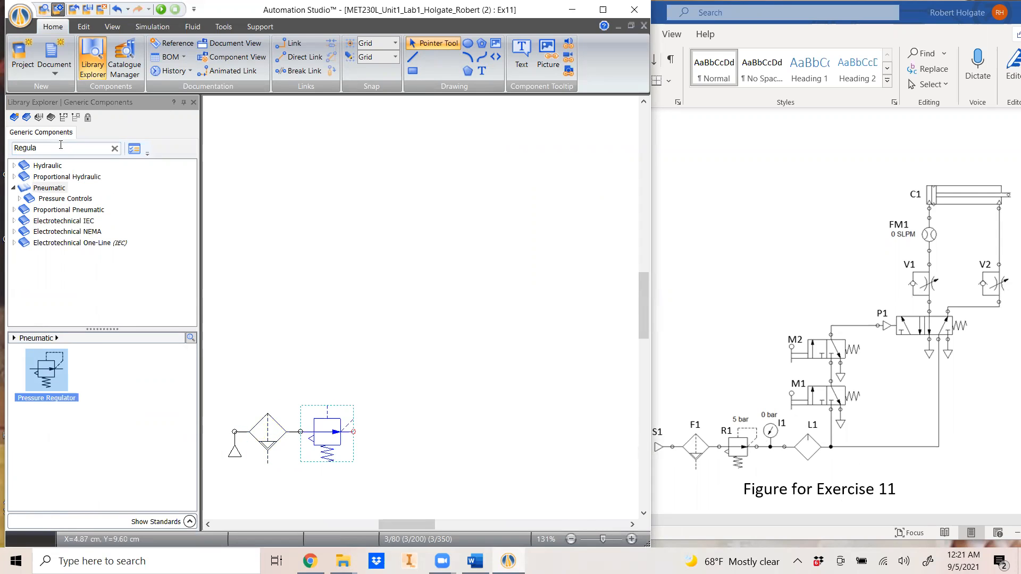
drag(60, 146, 3, 141)
Place a Pressure Gauge at the regulator's outlet
text(gauge)
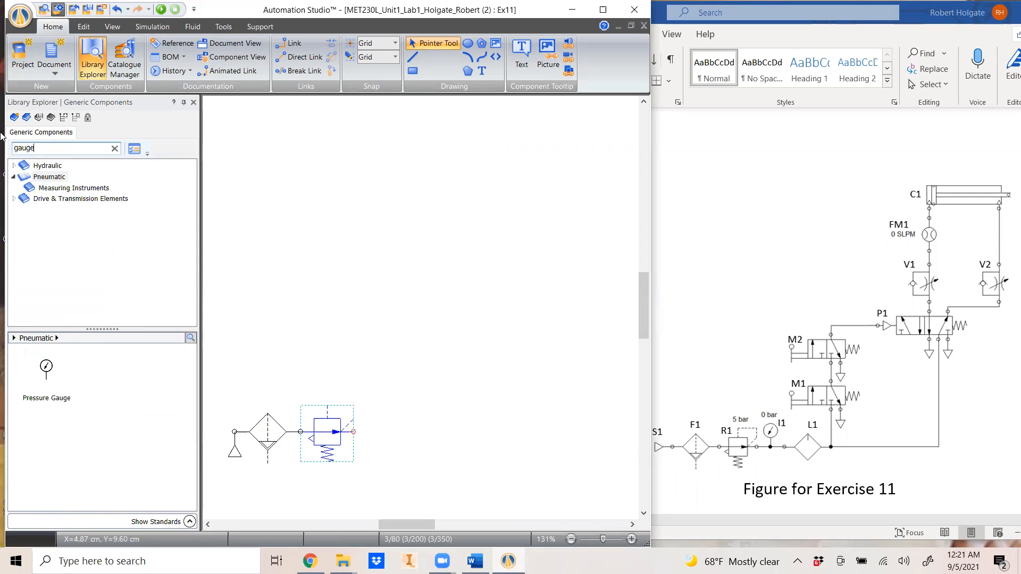
drag(40, 378, 353, 417)
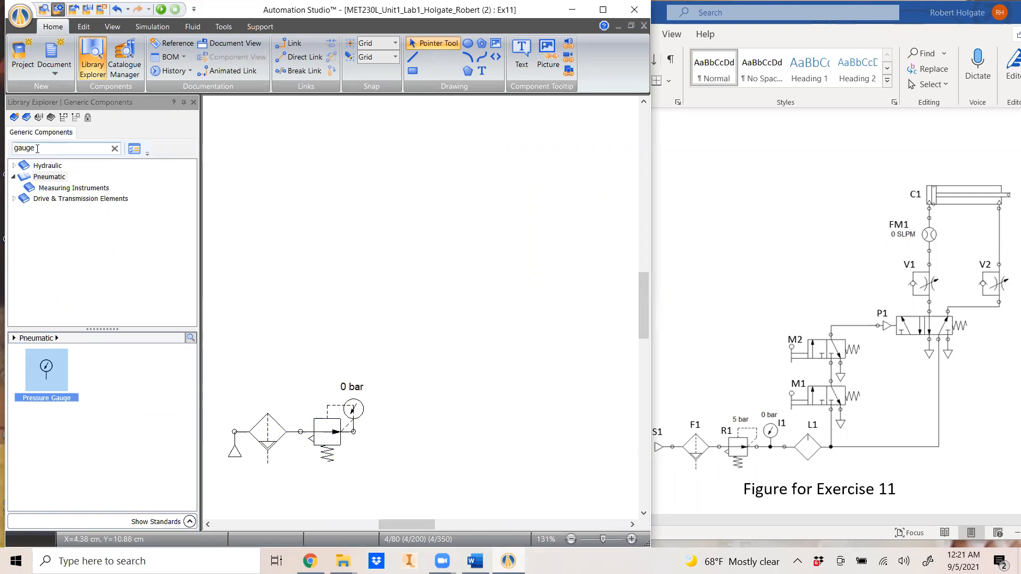
drag(39, 148, 3, 136)
Add a Lubricator after the regulator to complete the supply line
text(lub)
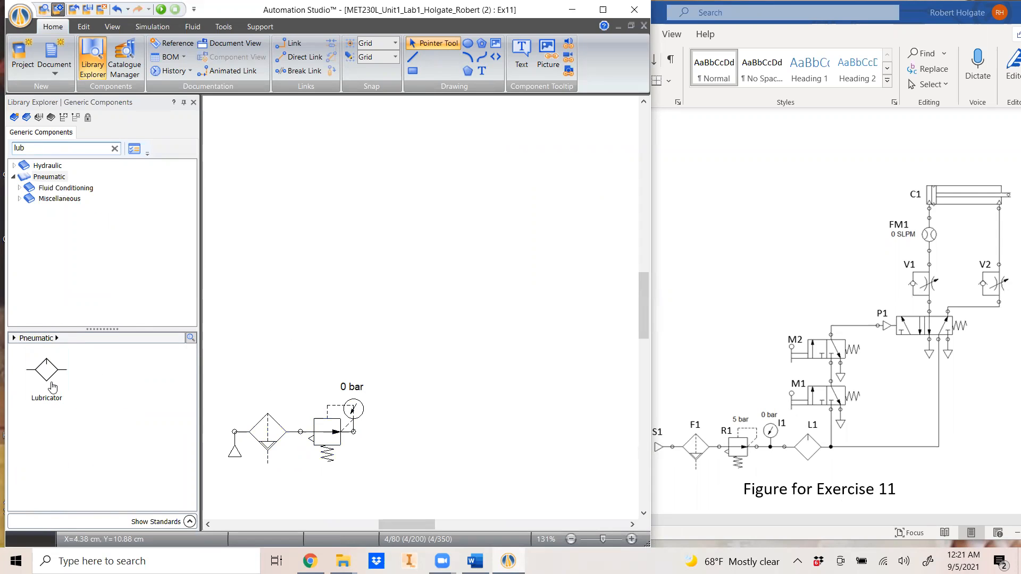
drag(49, 382, 387, 440)
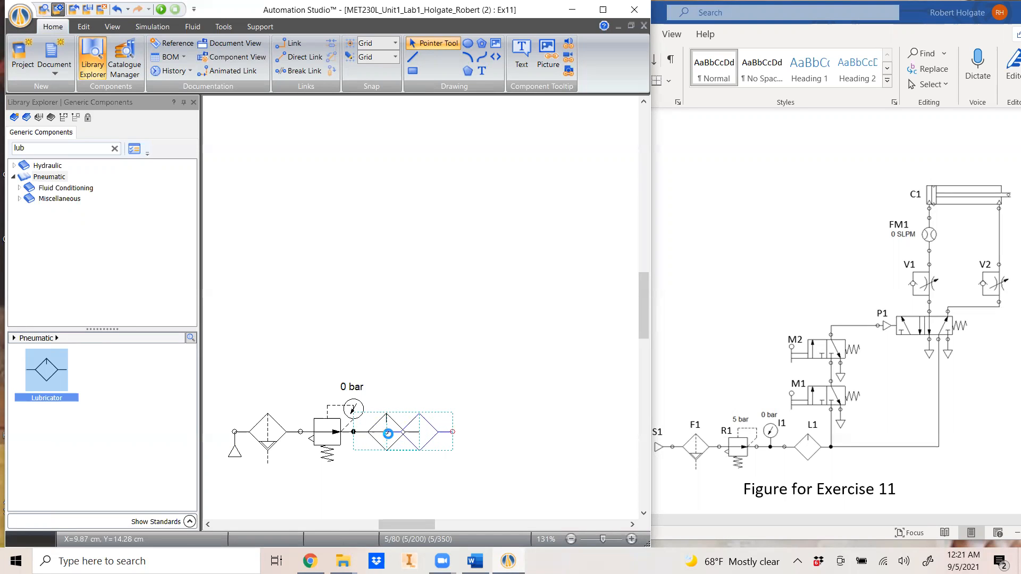
click(520, 468)
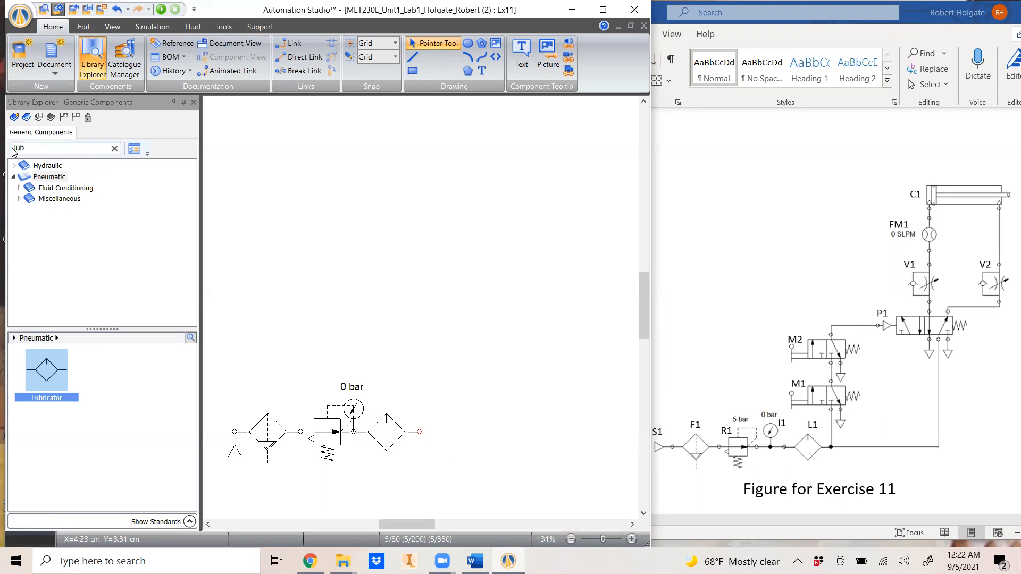
double_click(36, 149)
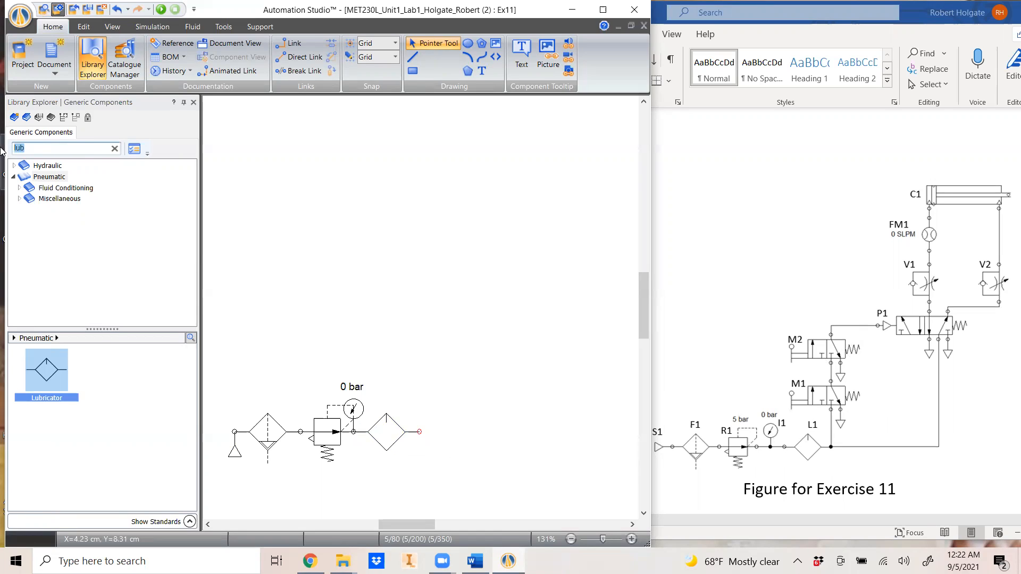
text(3/2)
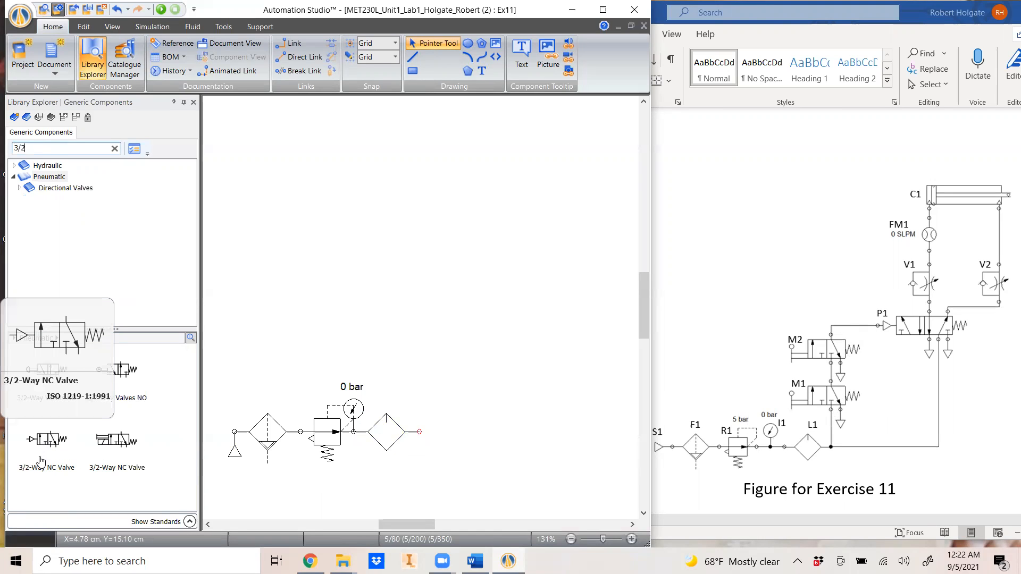
Place a 3/2-way NC valve above the supply chain and link the lubricator outlet to its bottom port
drag(45, 446, 417, 347)
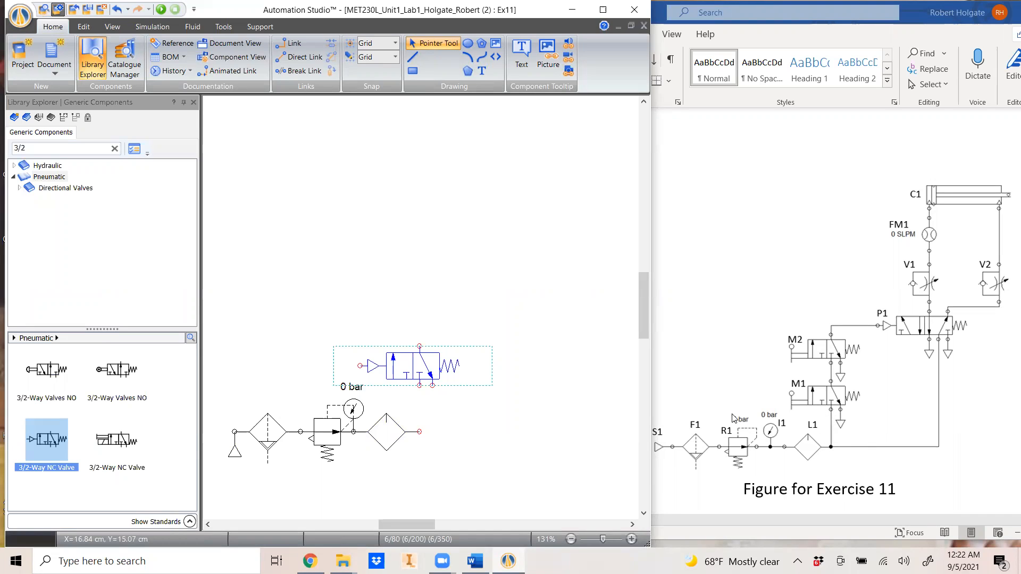
drag(420, 431, 419, 386)
click(418, 387)
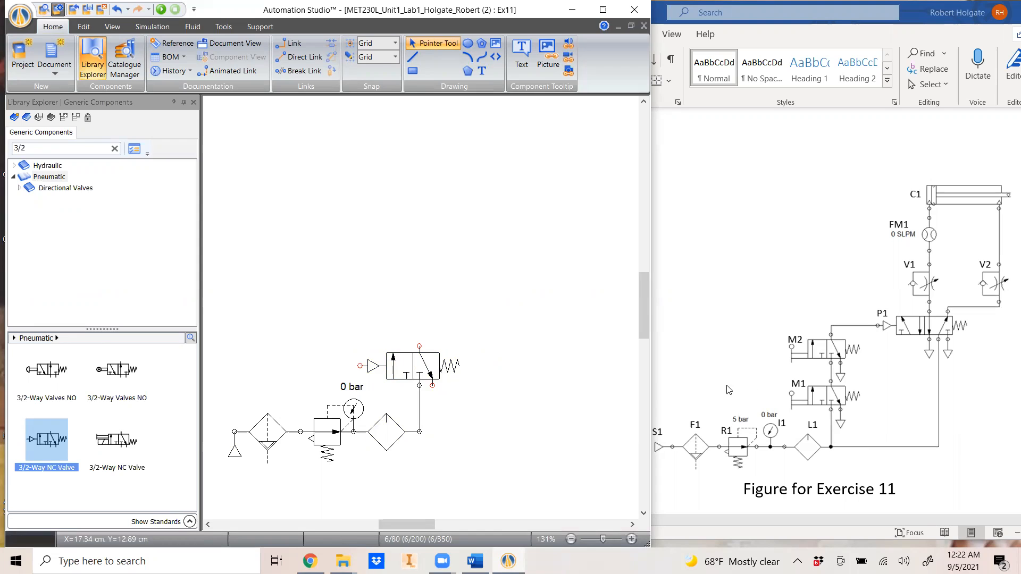
double_click(404, 368)
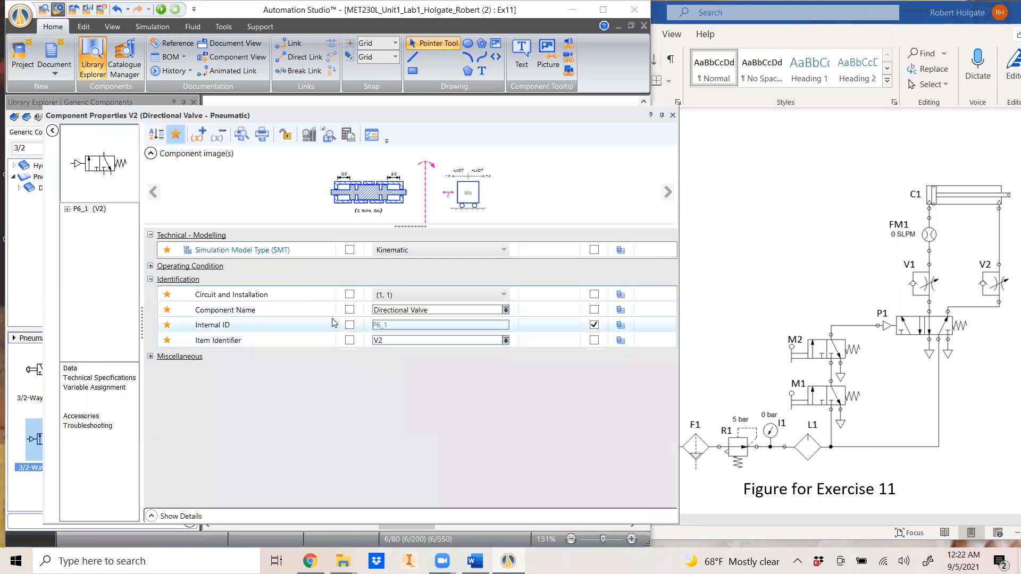
Change the 3/2 valve's left actuator to a Lever and apply the settings
click(82, 379)
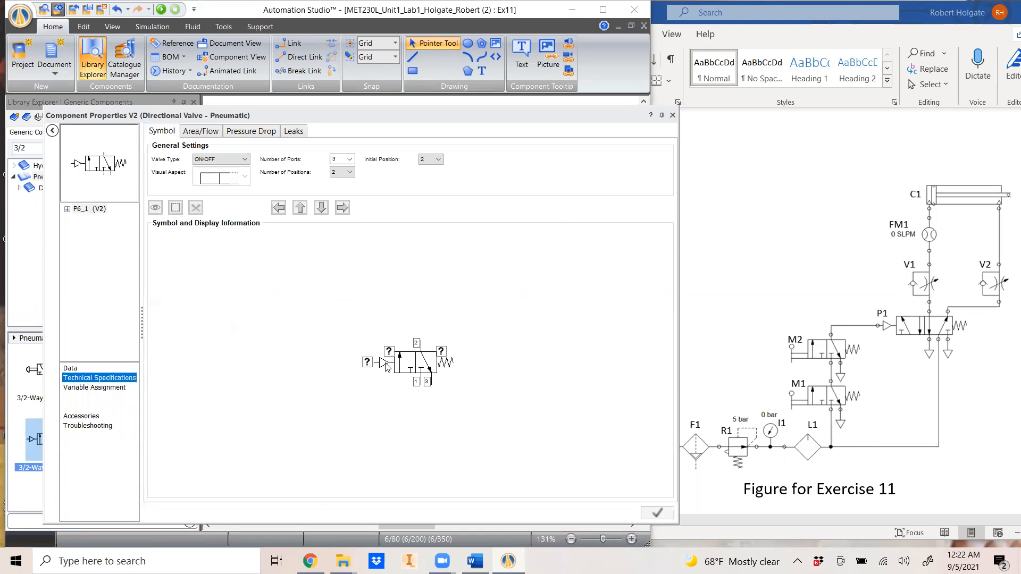
click(386, 366)
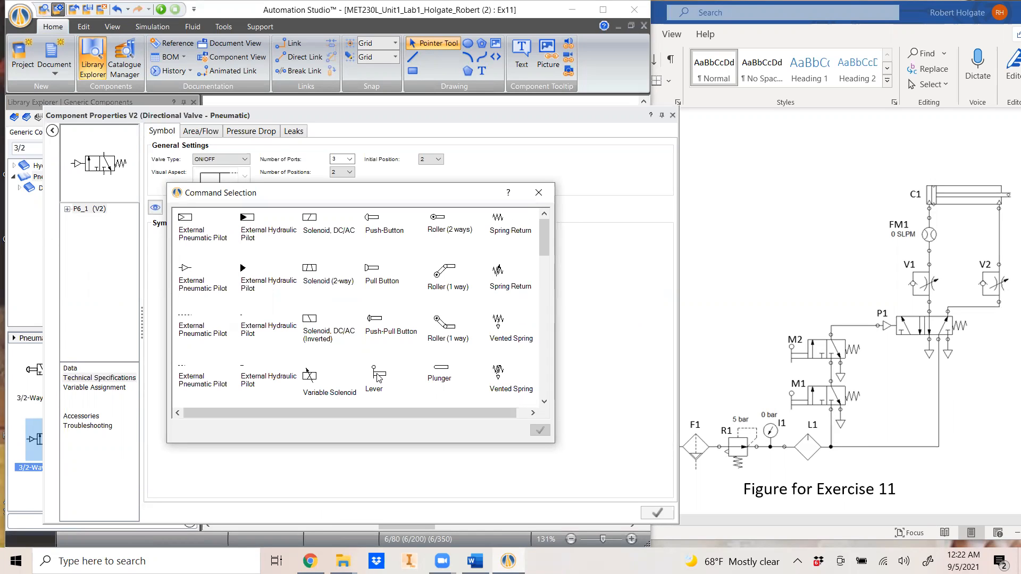
click(379, 377)
click(540, 431)
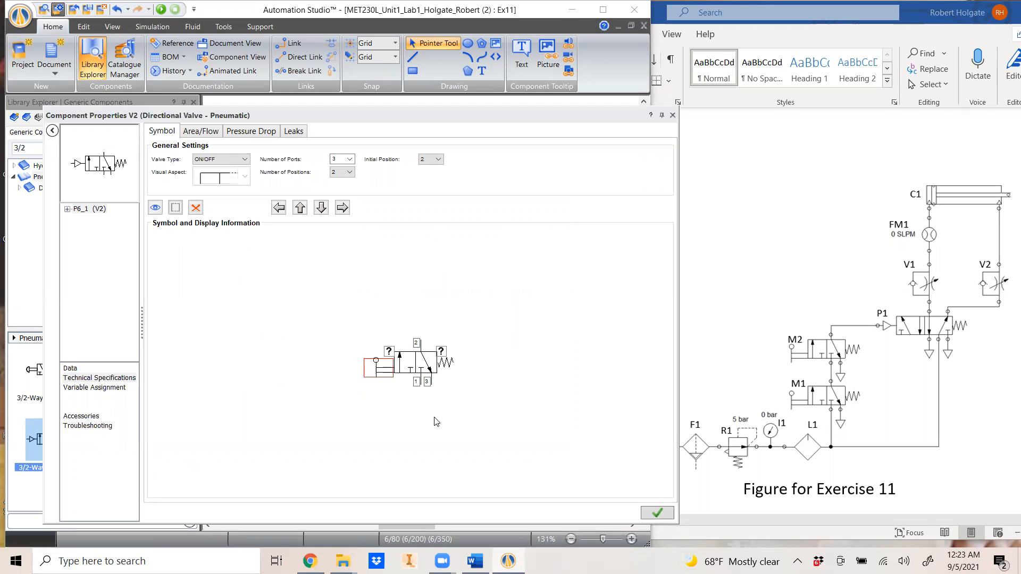
click(657, 513)
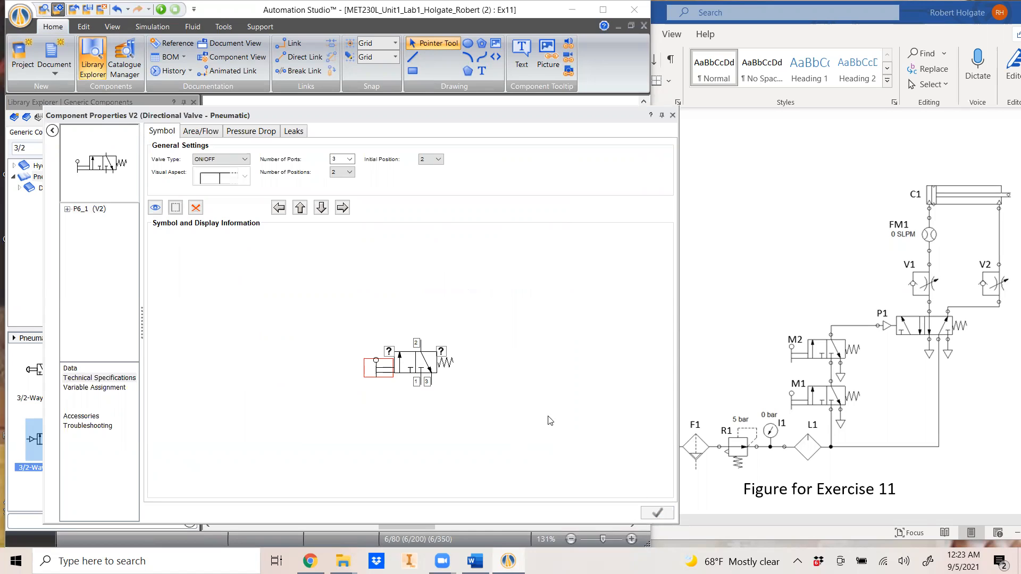
click(672, 115)
click(529, 425)
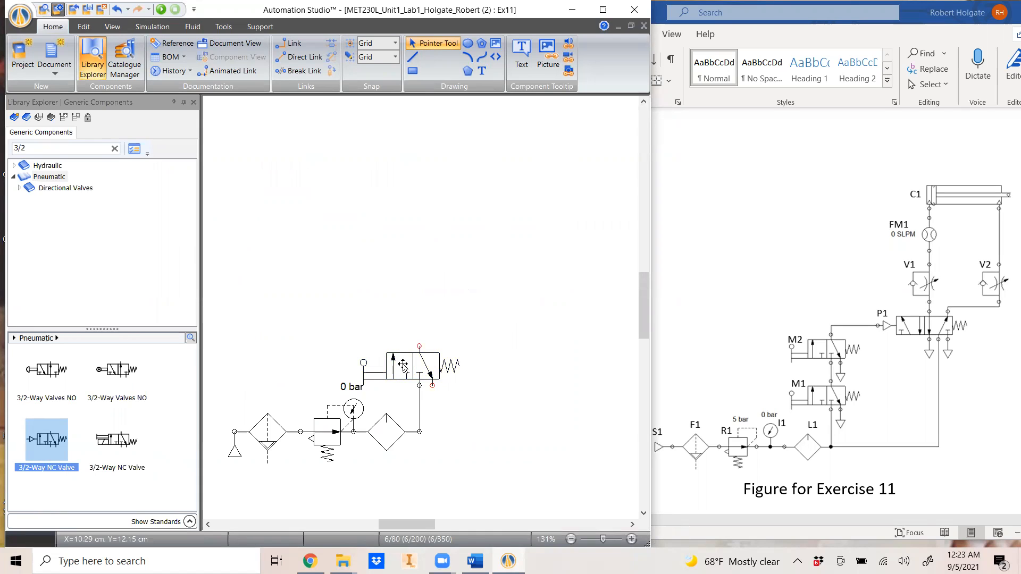
Link the two stacked 3/2 valves and fit an Exhaust under the lower valve
drag(403, 365, 404, 310)
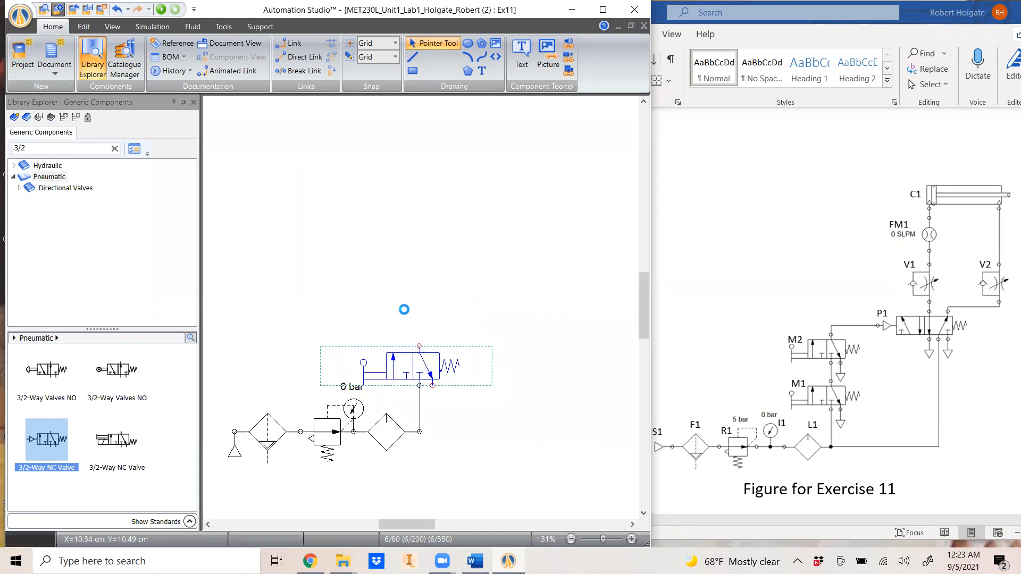
click(419, 333)
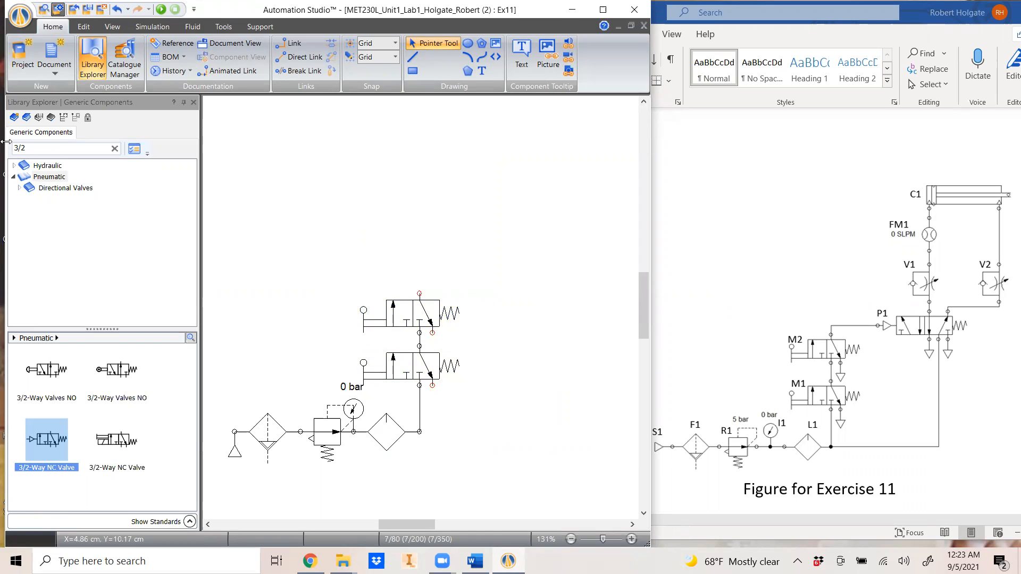
drag(42, 148, 3, 146)
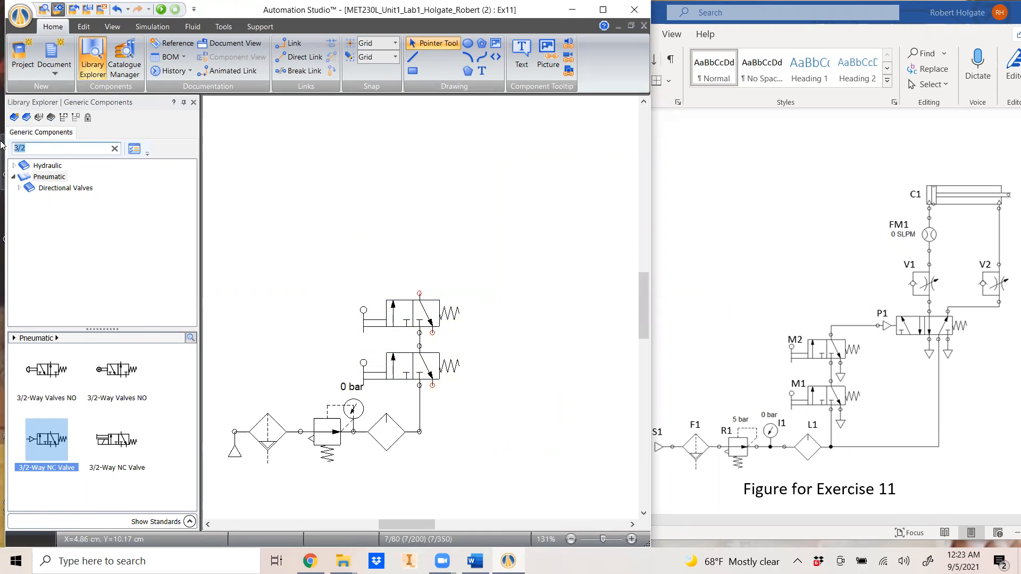
text(exa)
text(hau)
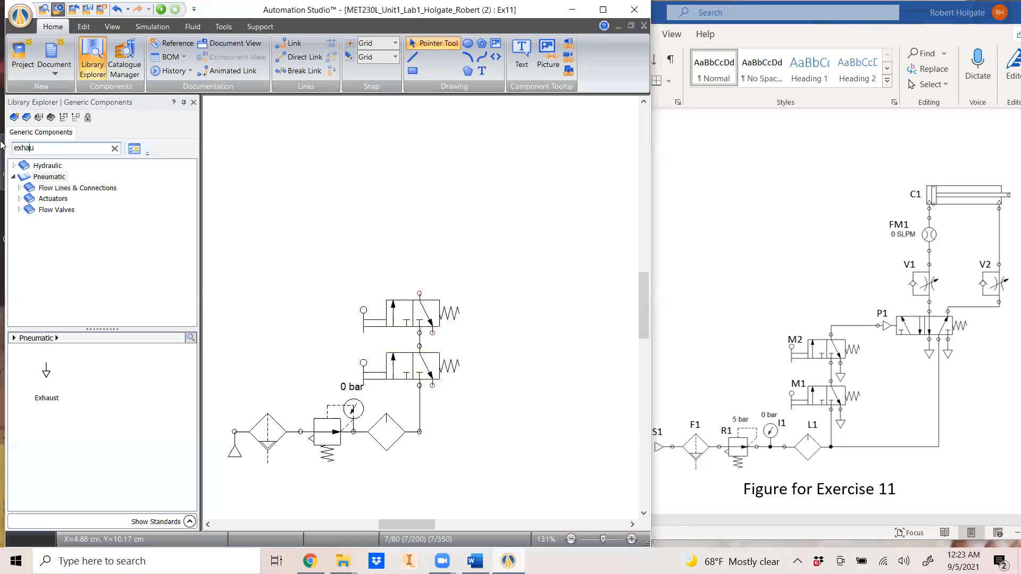
drag(46, 372, 434, 390)
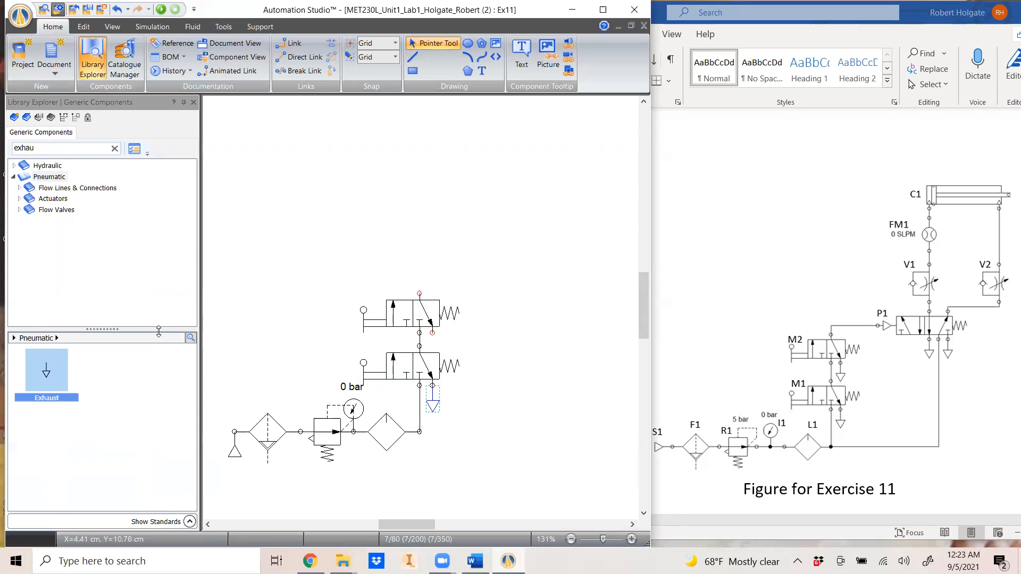
Add a second Exhaust under the upper 3/2 valve
drag(287, 367, 417, 297)
click(433, 336)
click(535, 378)
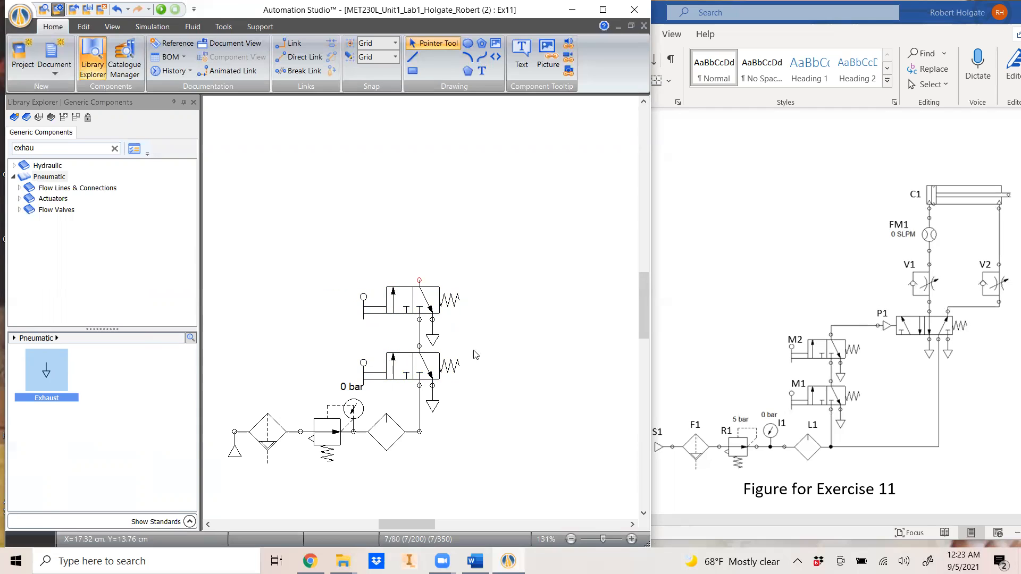
drag(53, 148, 2, 148)
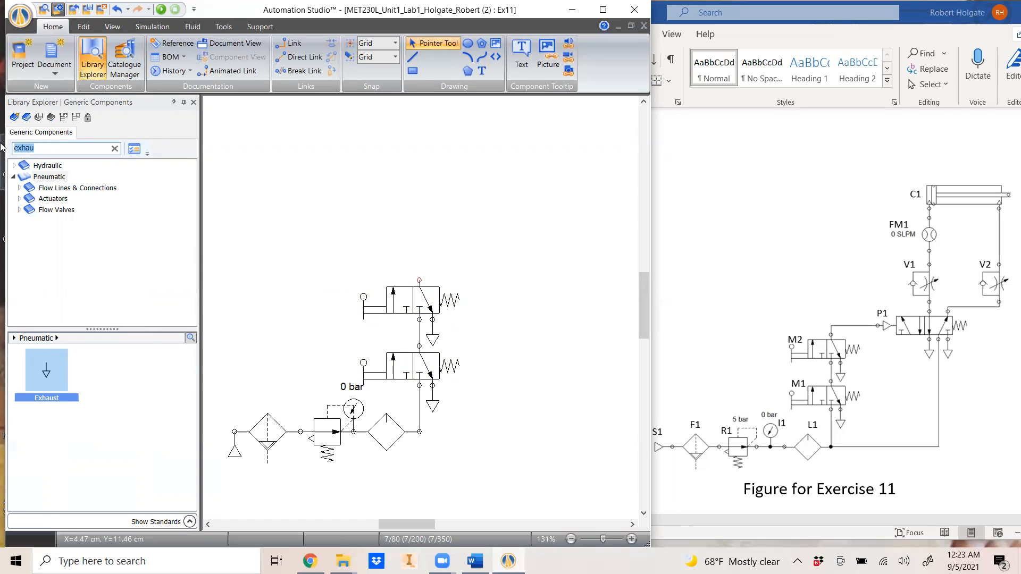
text(5/2)
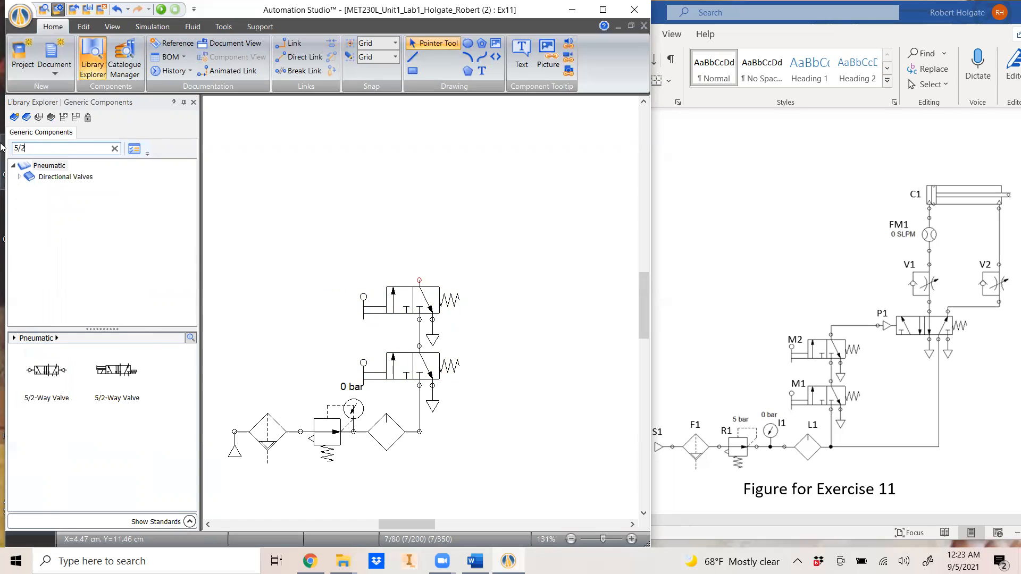
Drop a 5/2-way double-pilot valve (V4) beside the upper 3/2 valve
drag(51, 373, 511, 297)
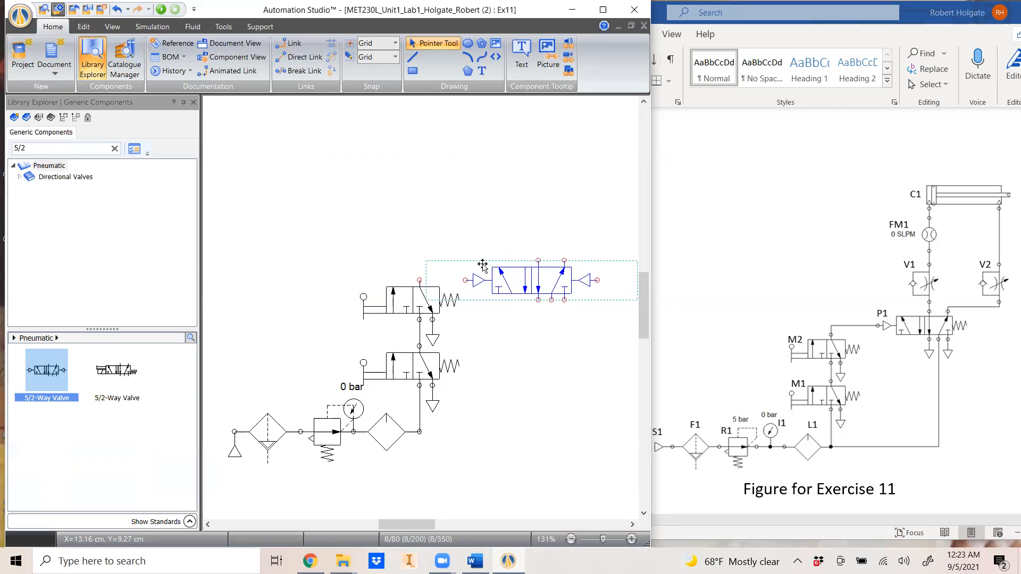
double_click(547, 281)
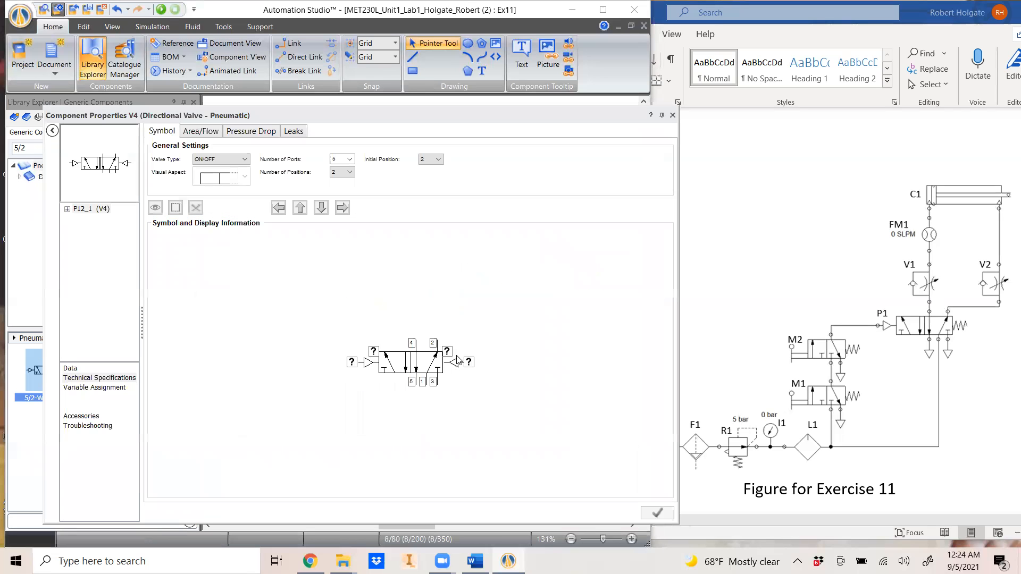
Replace the 5/2 valve's right-hand pilot with a Spring Return
click(74, 377)
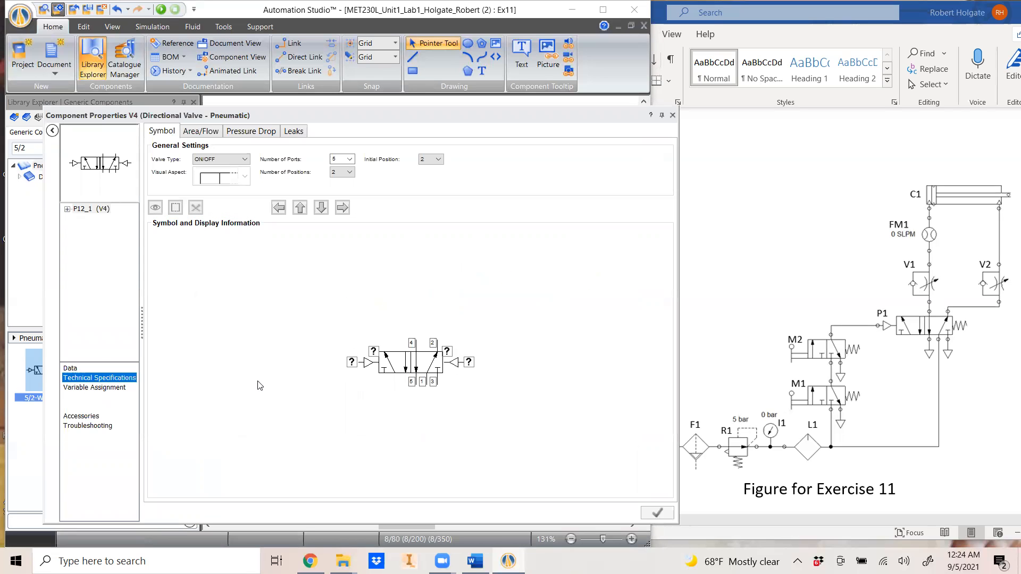
double_click(456, 363)
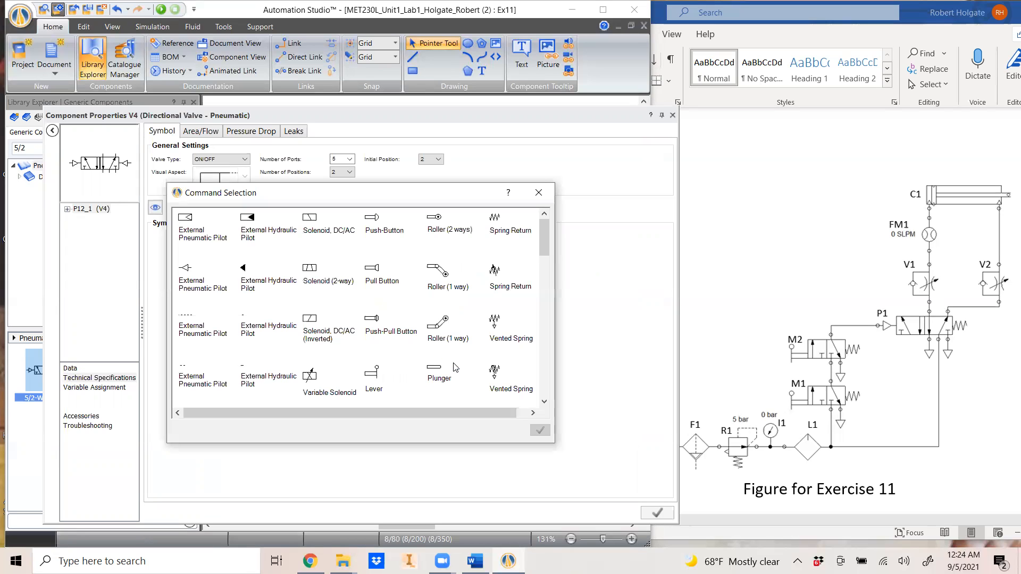
click(481, 248)
click(540, 430)
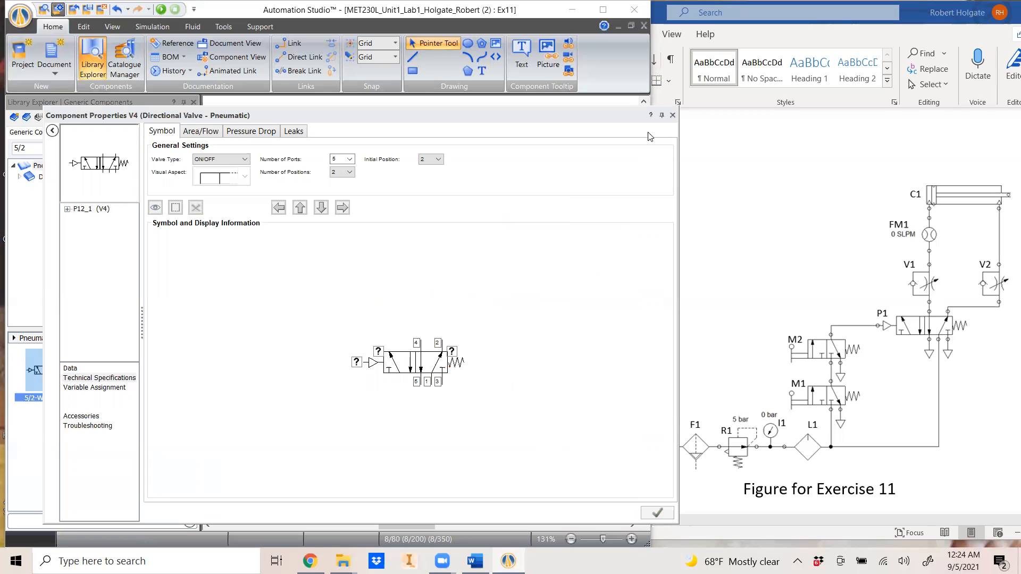
click(672, 115)
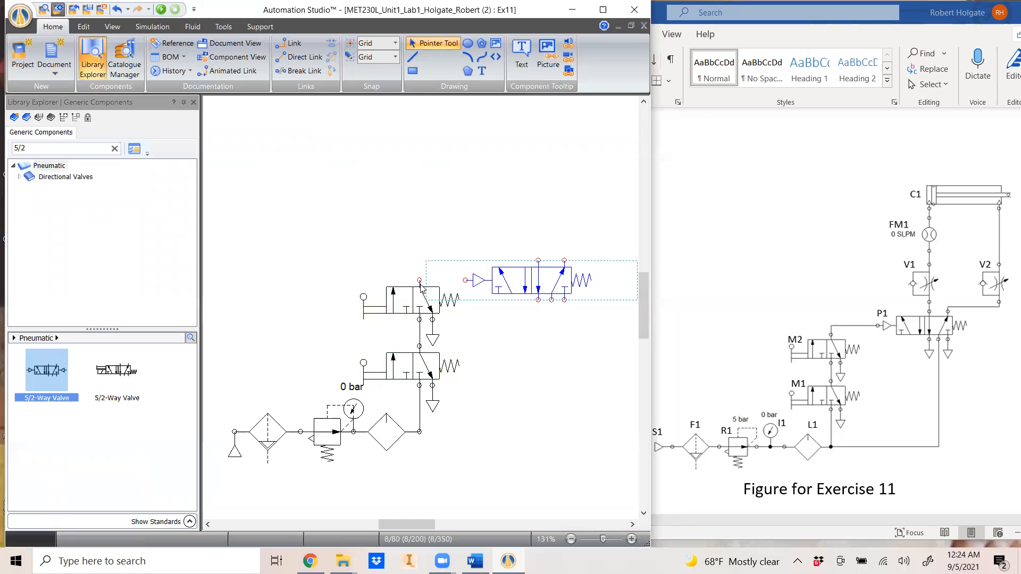
Pipe the upper 3/2 valve to the 5/2 pilot, feed it supply air, and copy exhausts beneath it
drag(420, 282, 466, 280)
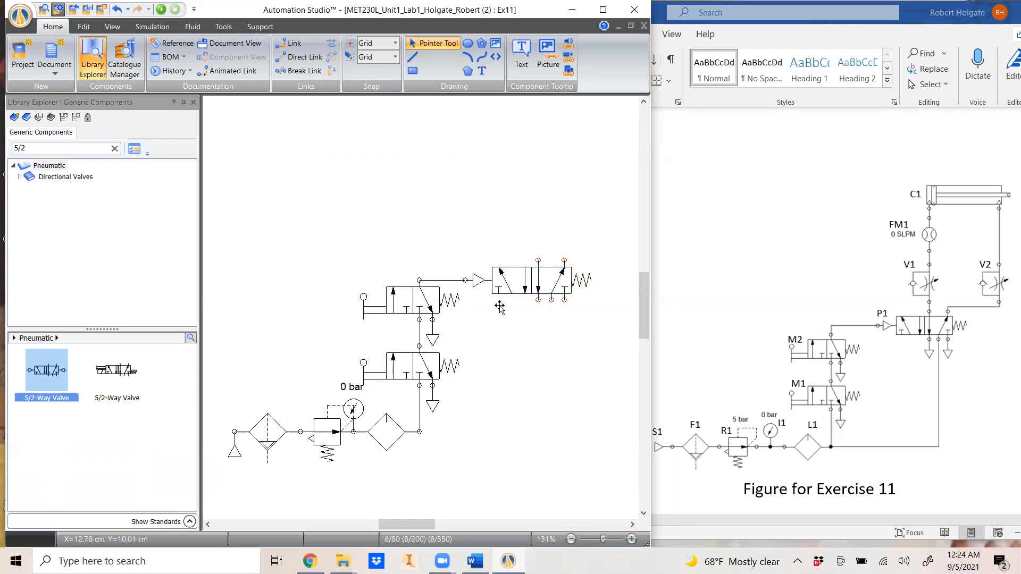
mouse_move(421, 432)
mouse_down()
mouse_move(558, 428)
mouse_move(552, 300)
mouse_up()
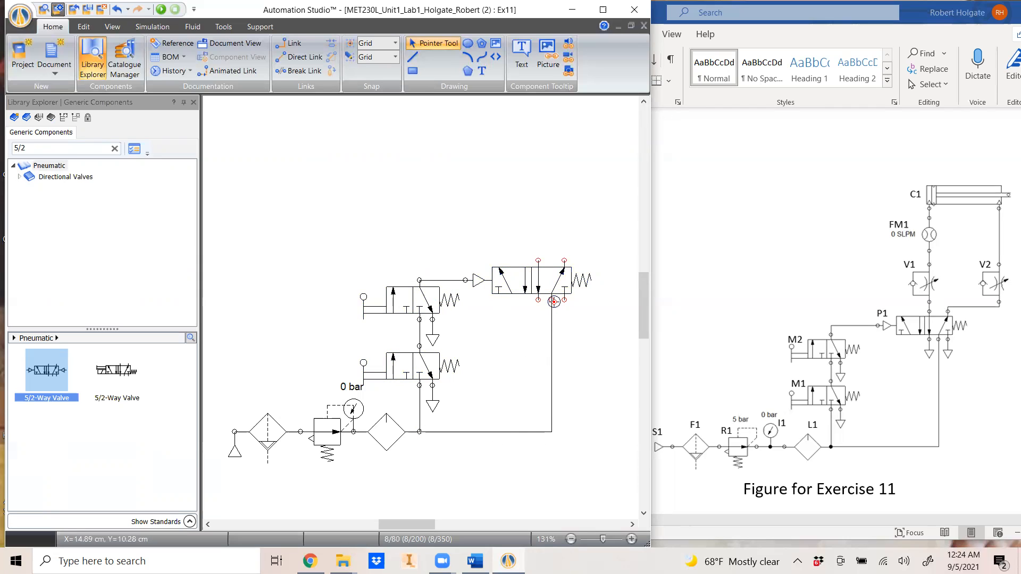
click(433, 336)
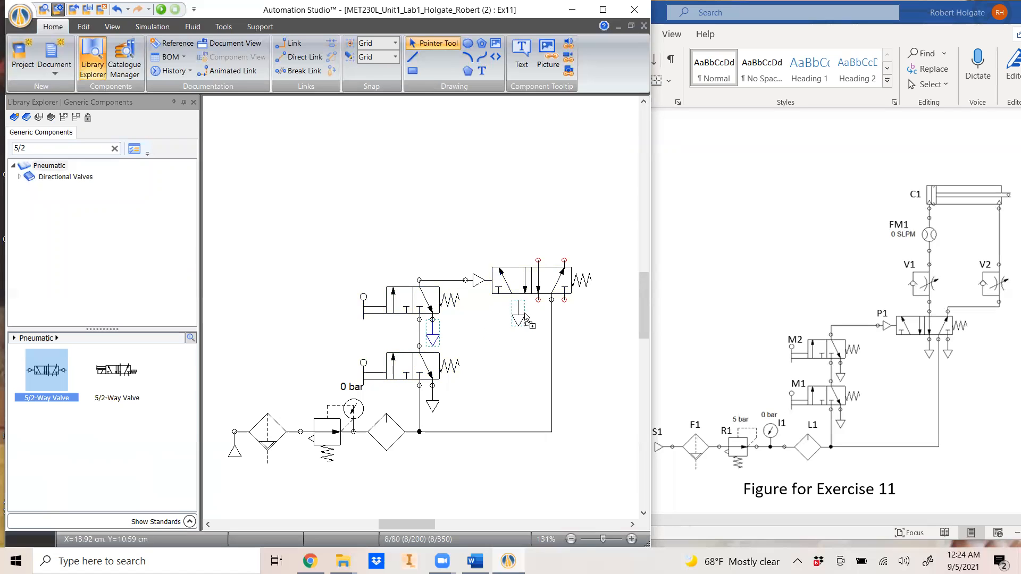
drag(539, 319, 566, 319)
click(596, 389)
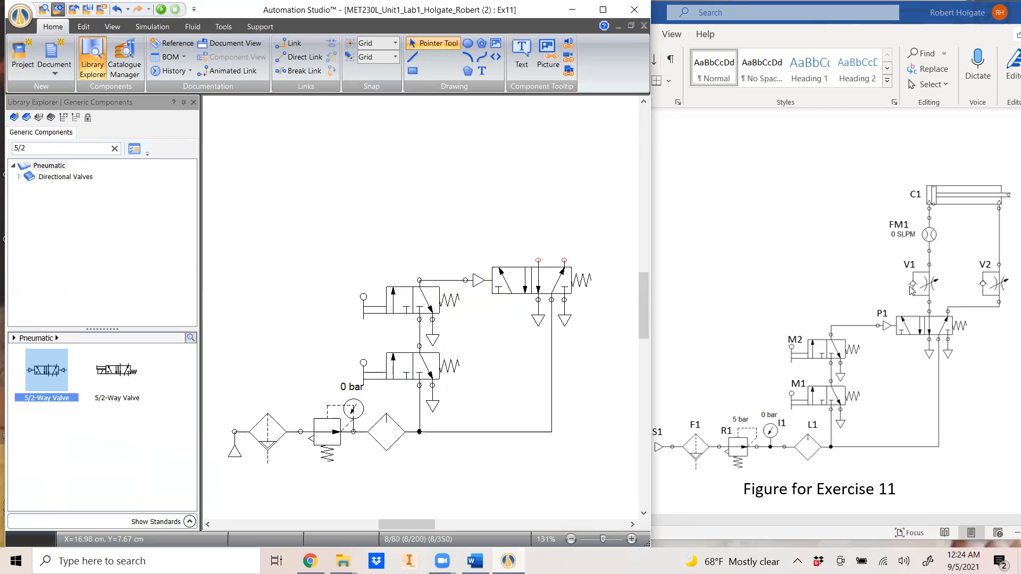
Reposition Word and zoom the Exercise 11 figure to 300% to check the 5/2 valve's P1 connection
click(940, 429)
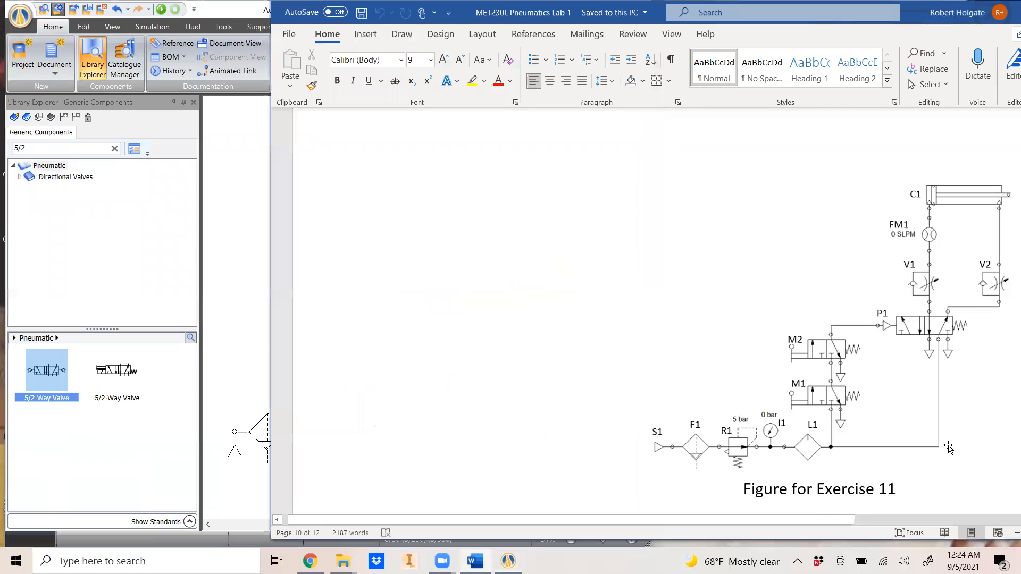
drag(824, 522, 899, 529)
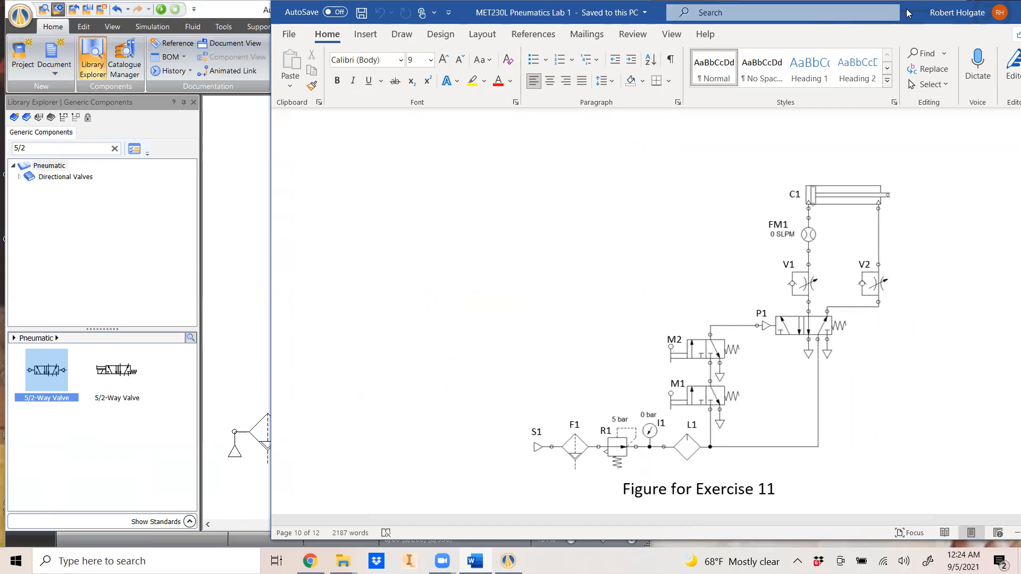
drag(910, 15, 808, 18)
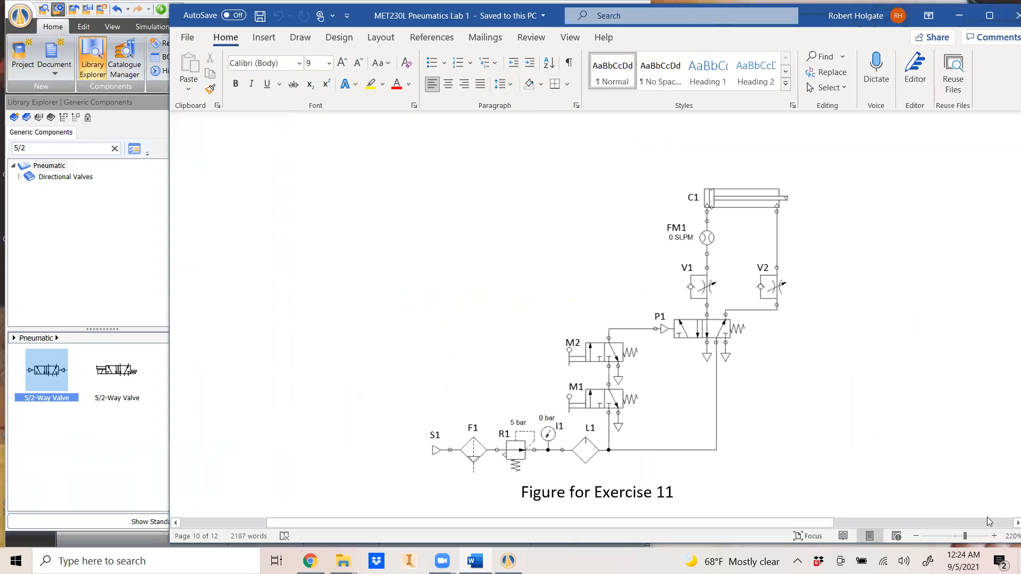
click(994, 536)
click(994, 536)
click(994, 536)
click(994, 536)
click(994, 536)
click(995, 536)
click(995, 536)
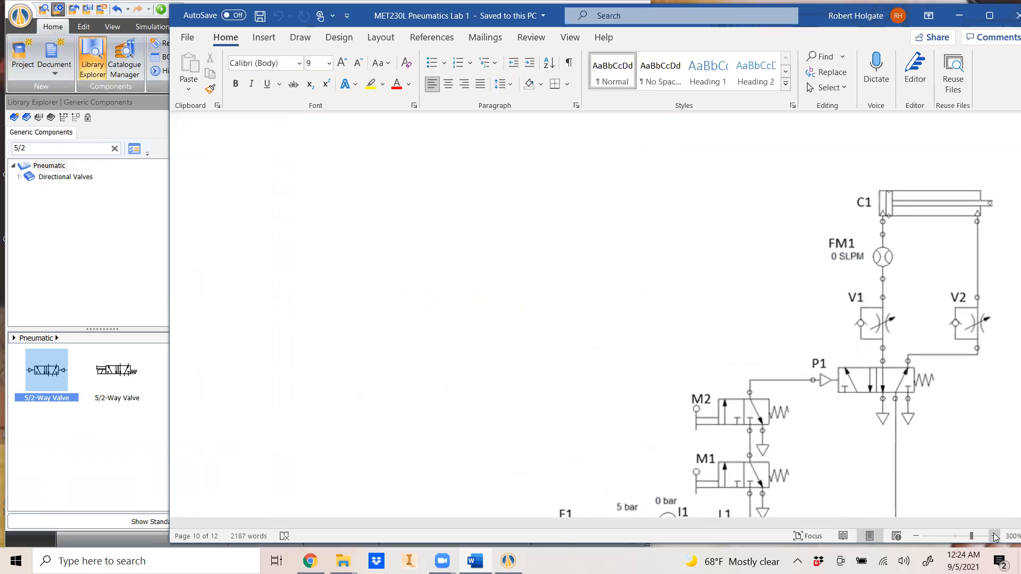
click(116, 257)
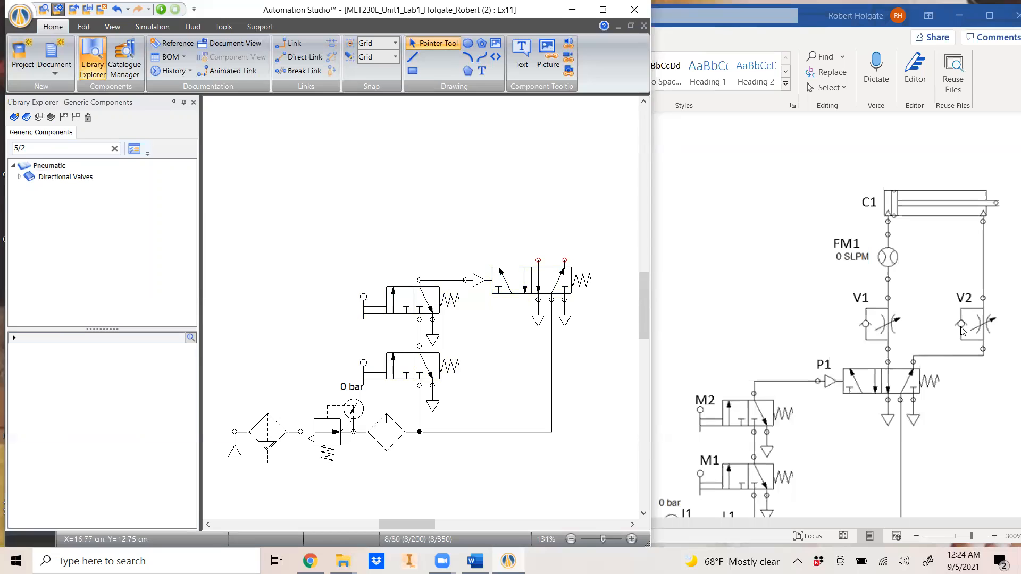
Place a Variable Non-Return Throttle Valve above the 5/2 valve
drag(43, 149, 7, 139)
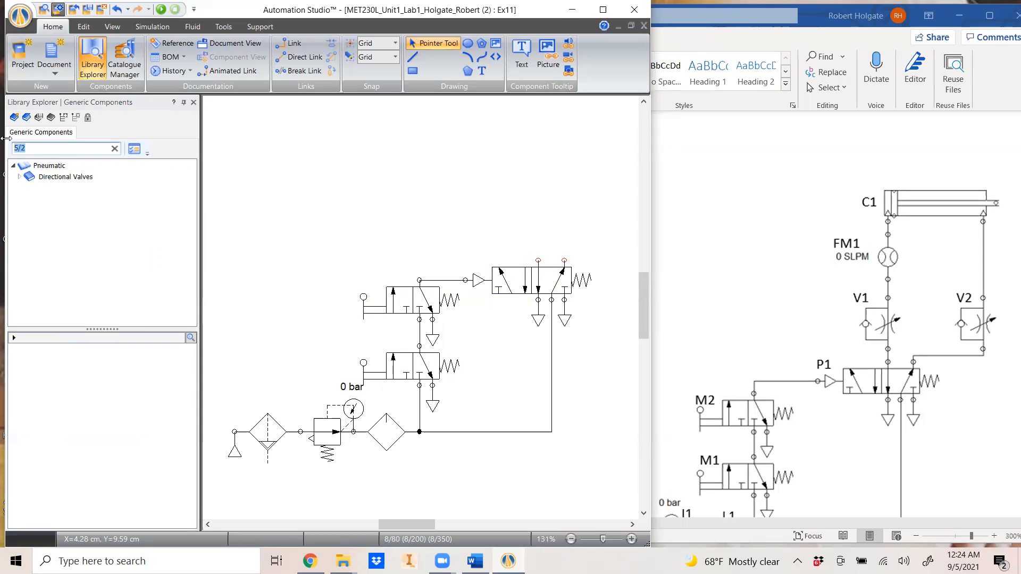
text(variabl)
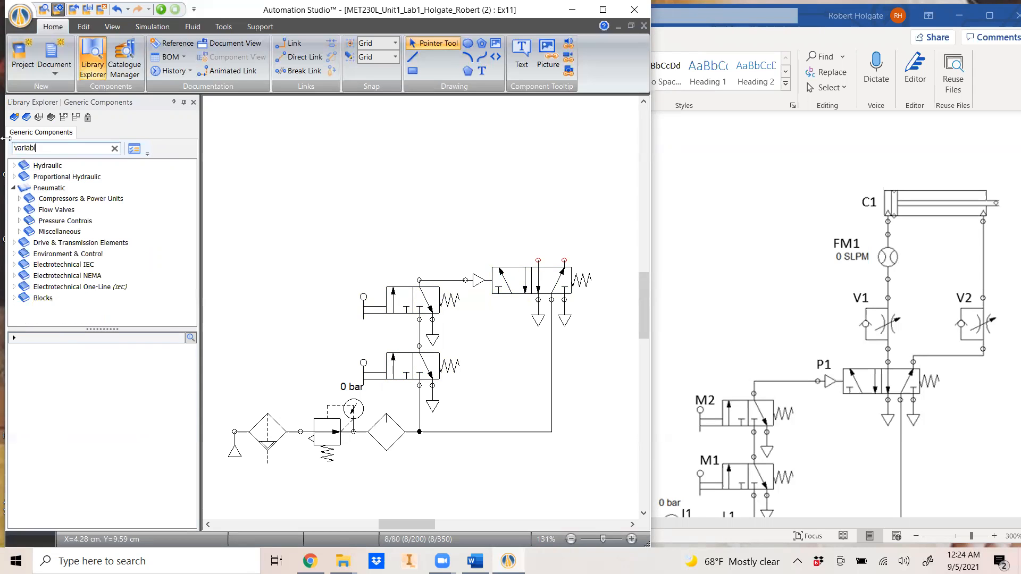
click(49, 188)
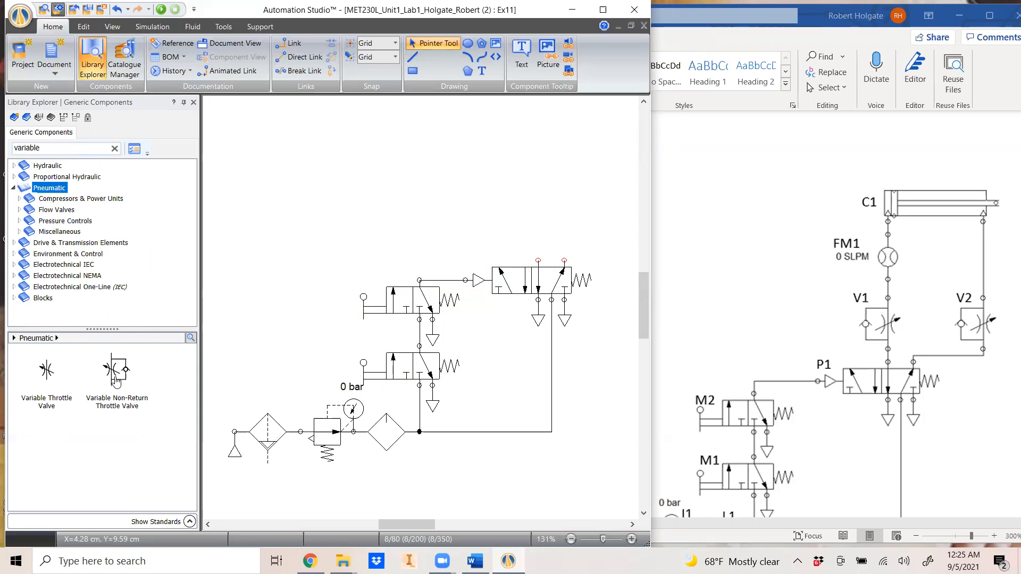
mouse_move(117, 376)
drag(117, 376, 526, 192)
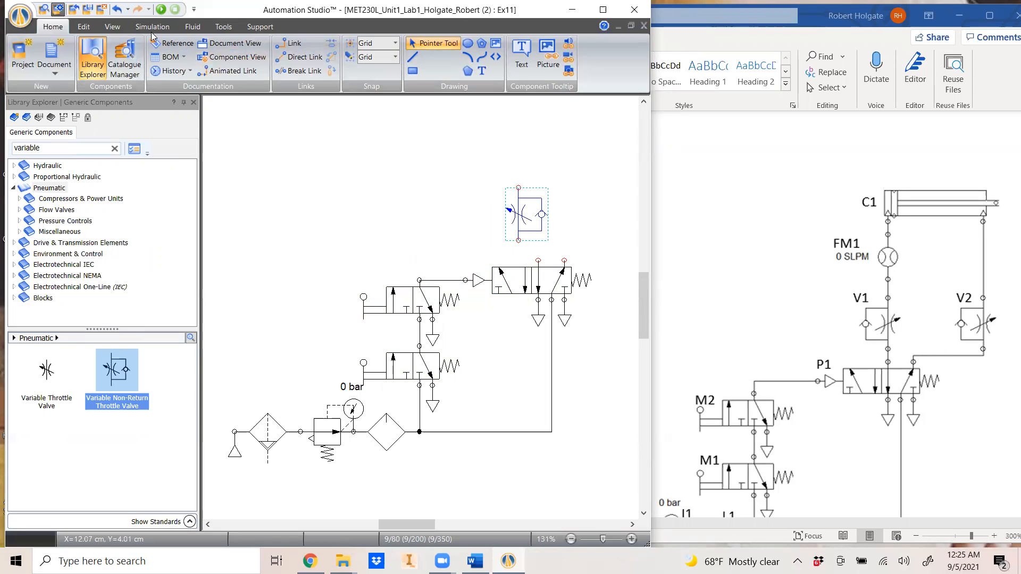
Flip the throttle valve vertically via Edit > Layout > Position
click(83, 27)
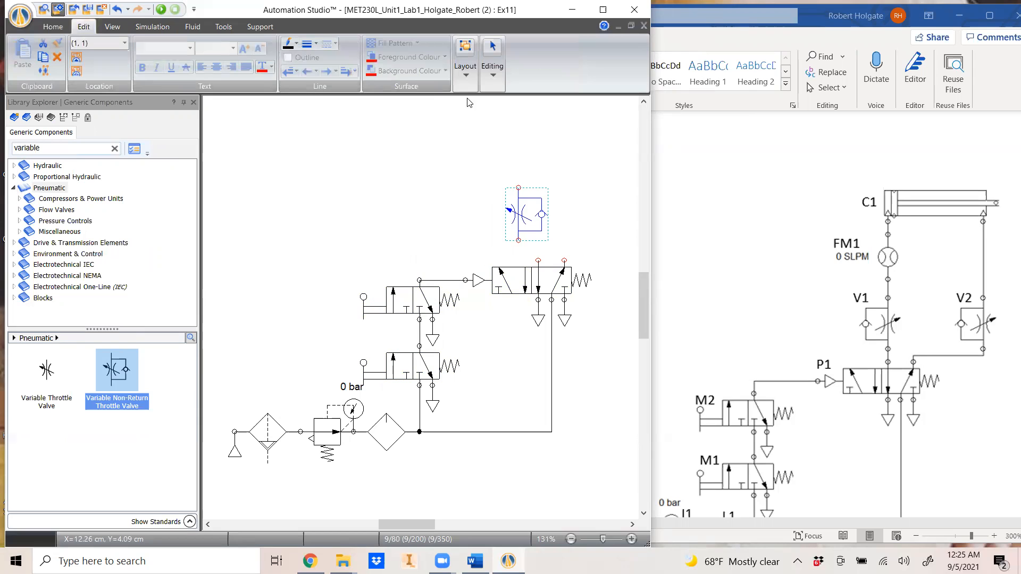
click(465, 66)
click(470, 128)
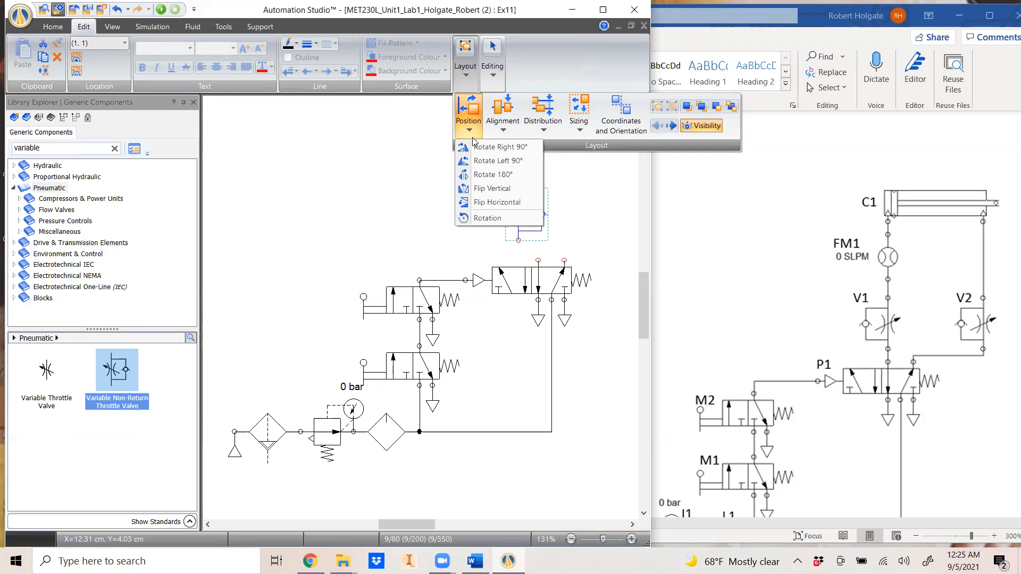
click(488, 191)
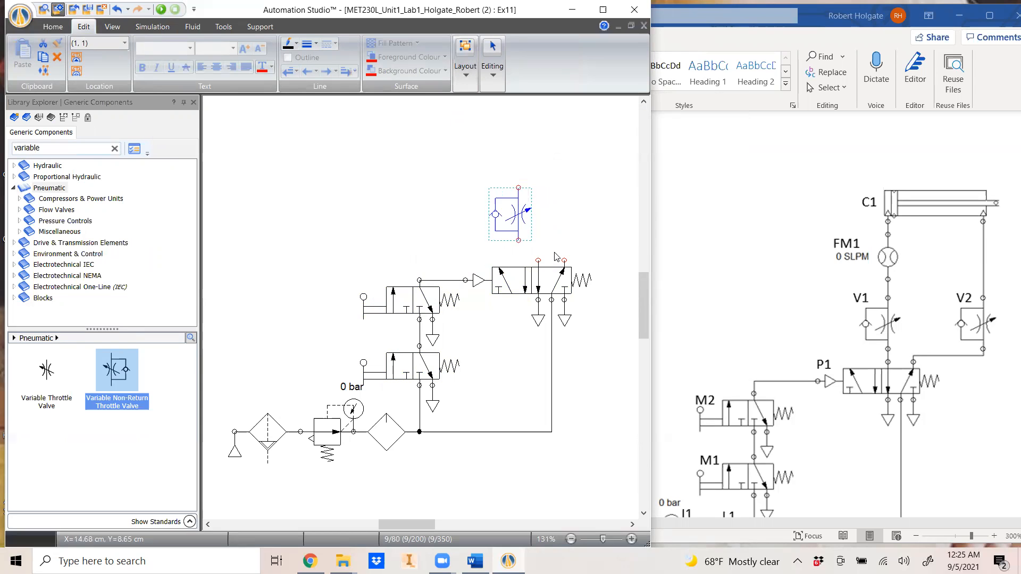
click(573, 238)
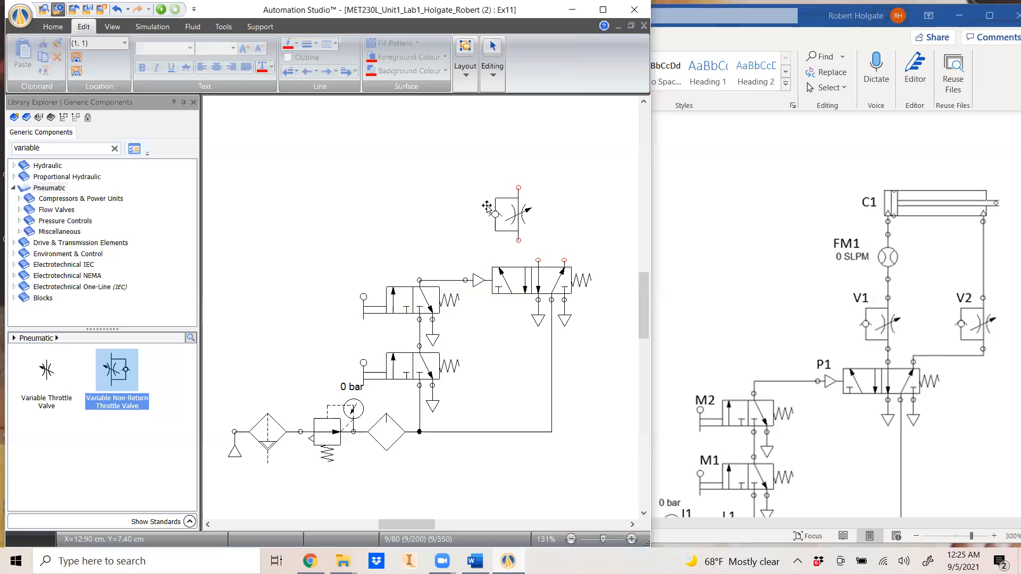
Copy the throttle valve to the right and wire both to the 5/2 valve's outlet ports
ctrl+drag(502, 218, 552, 214)
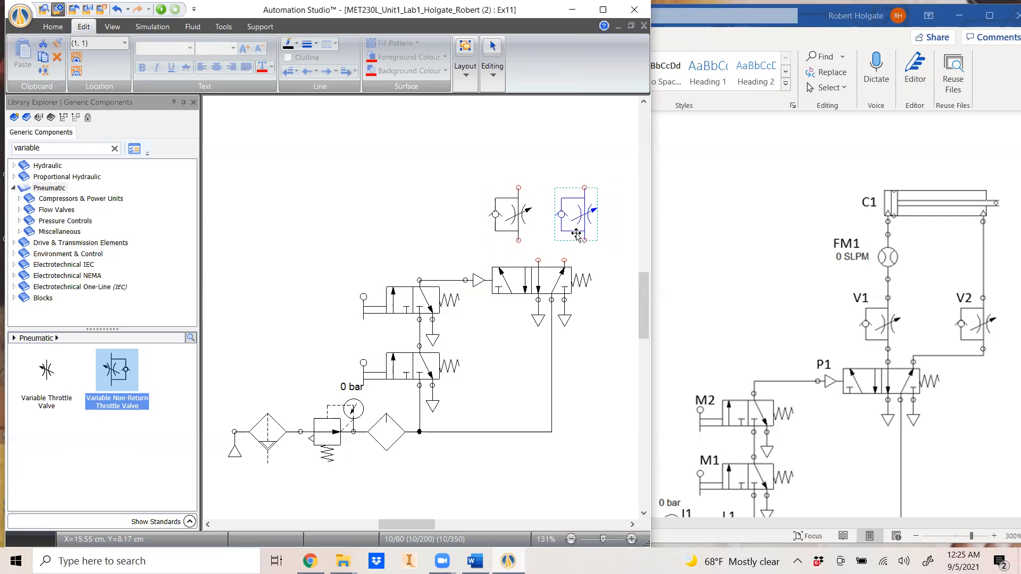
click(609, 260)
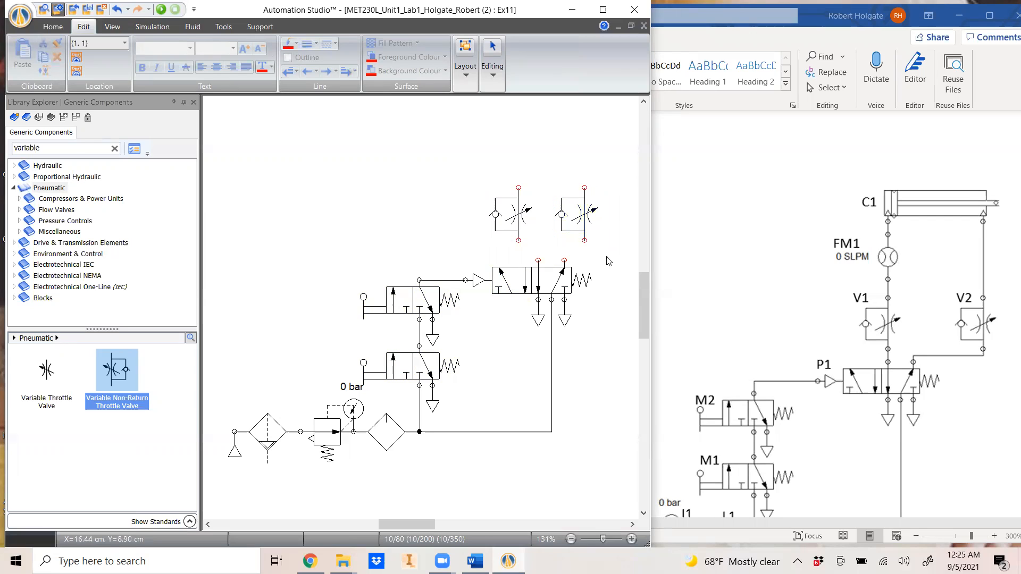
click(536, 261)
click(519, 240)
click(584, 242)
Search the library for 'flow' and place a Flowmeter above the left throttle valve
drag(68, 148, 2, 140)
text(flow)
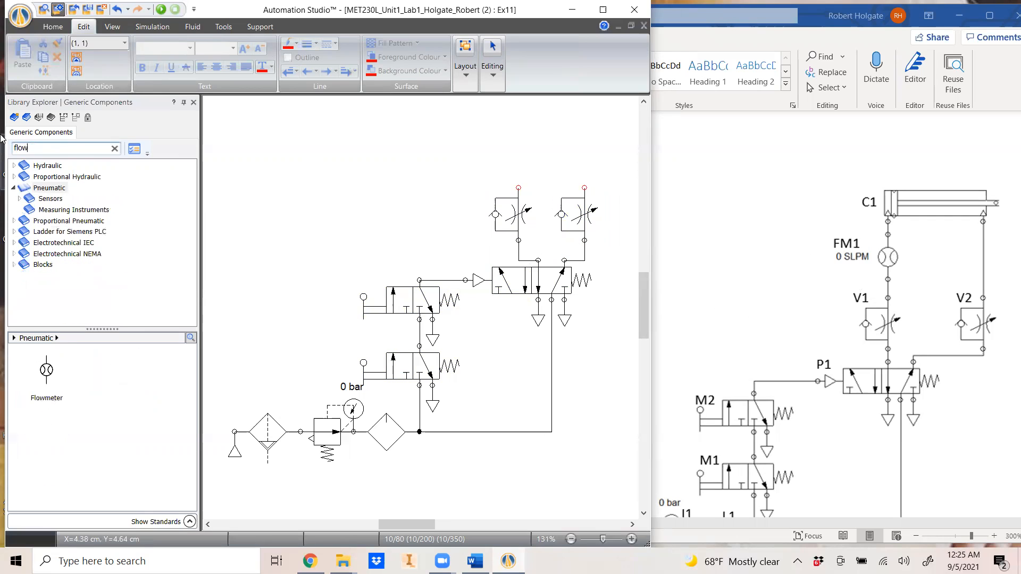
drag(47, 371, 521, 146)
Add a Double-Acting Cylinder above the flowmeter and pipe the right throttle valve to its rod end
mouse_move(380, 205)
mouse_down()
mouse_move(369, 262)
mouse_move(342, 299)
mouse_move(290, 329)
mouse_up()
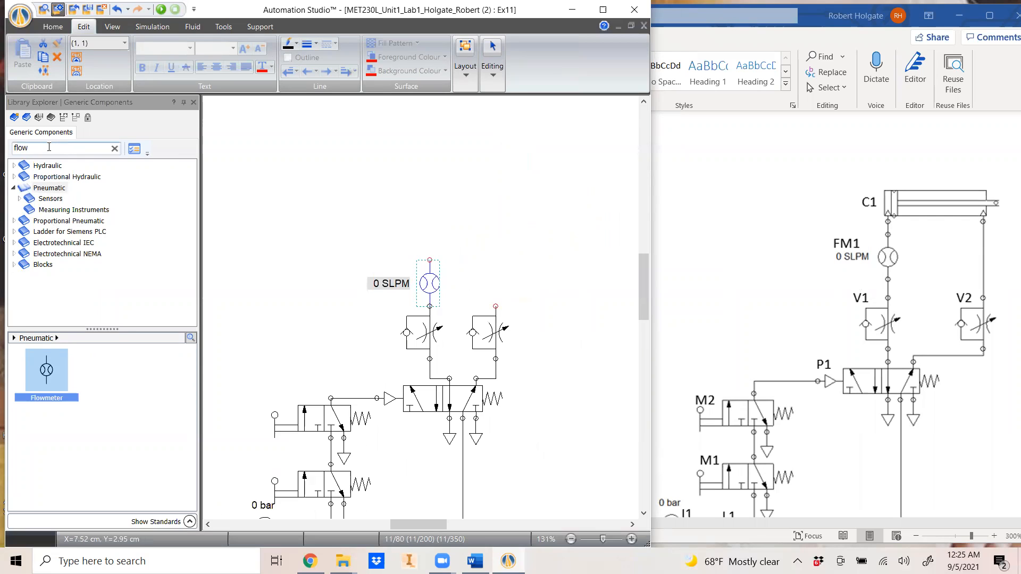
double_click(21, 148)
text(double)
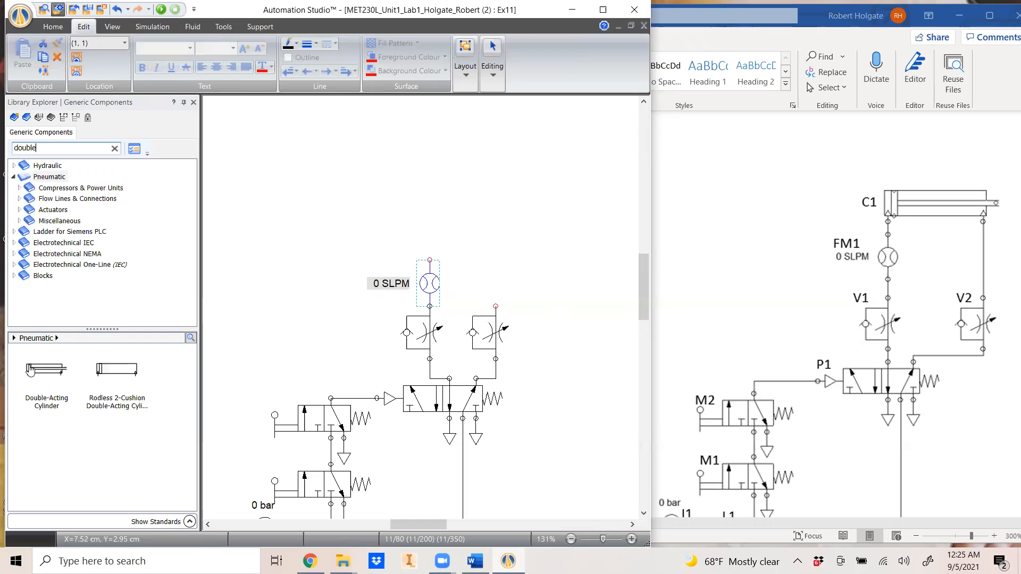
drag(44, 371, 482, 233)
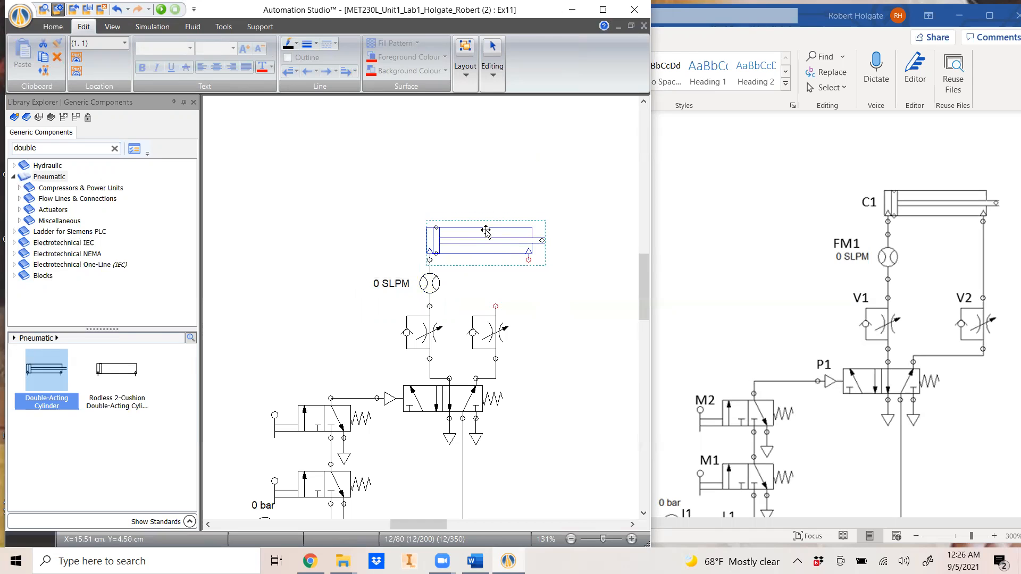
drag(498, 307, 529, 260)
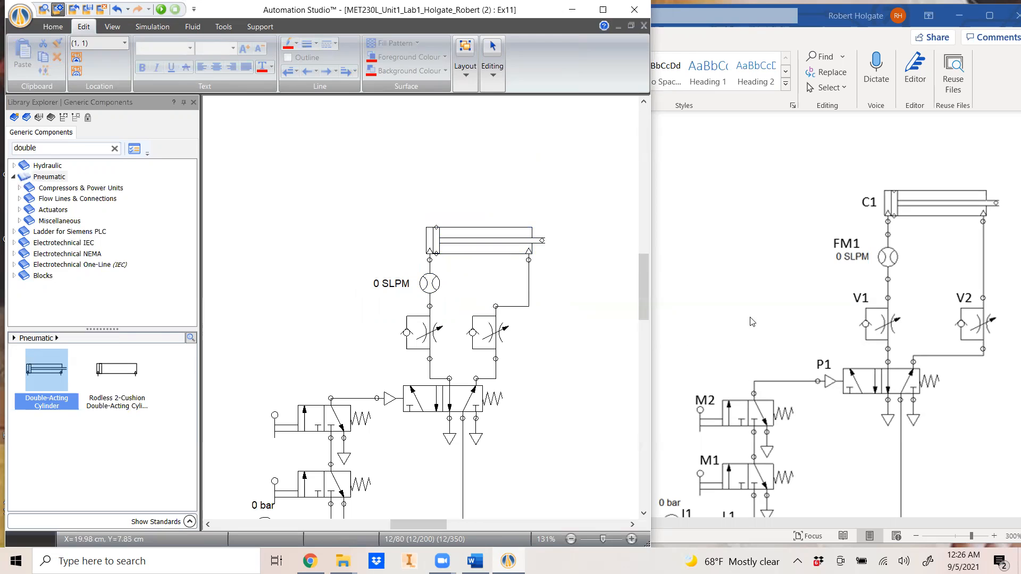
scroll(396, 324, down, 2)
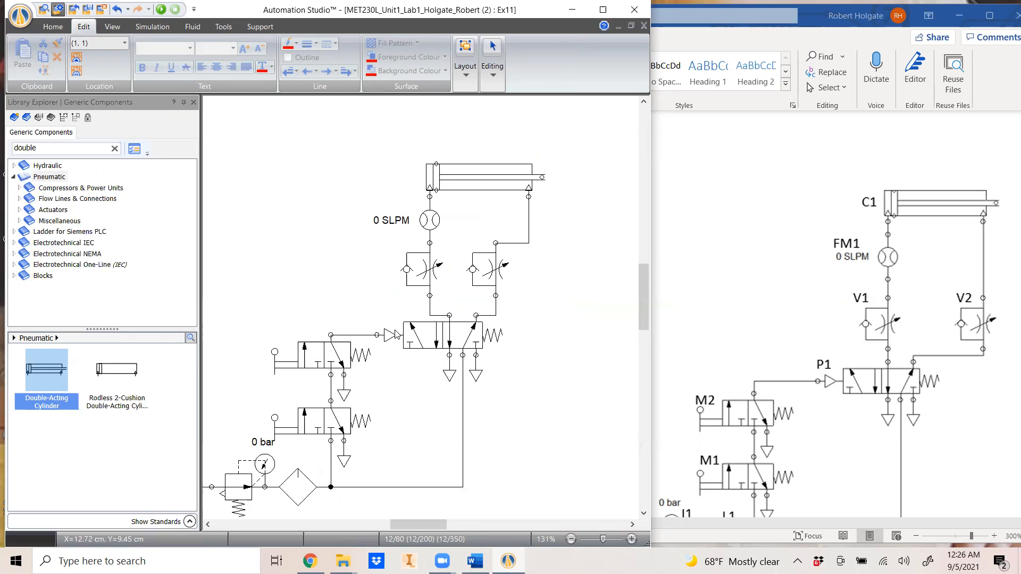
scroll(403, 361, down, 1)
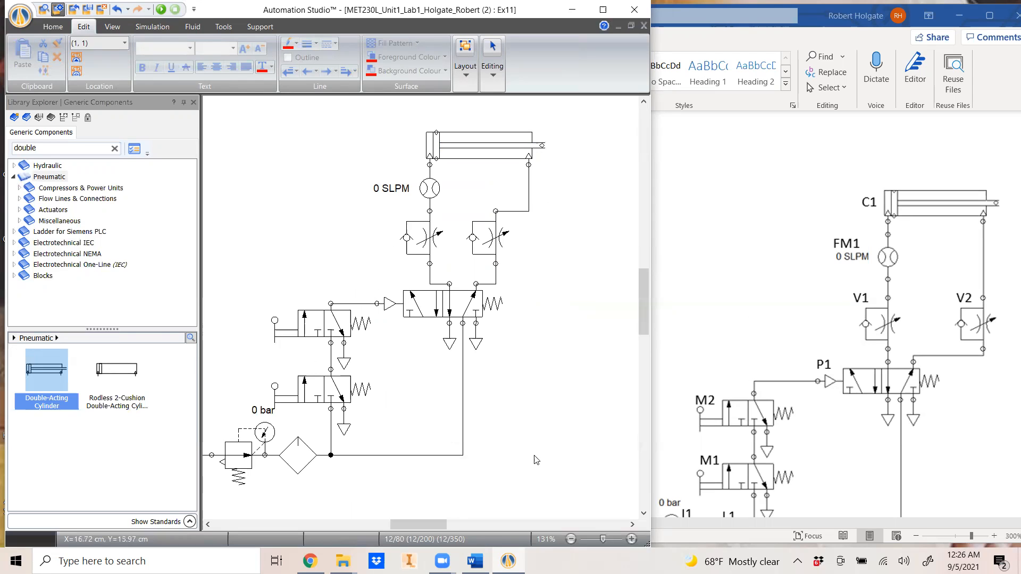
scroll(445, 525, left, 3)
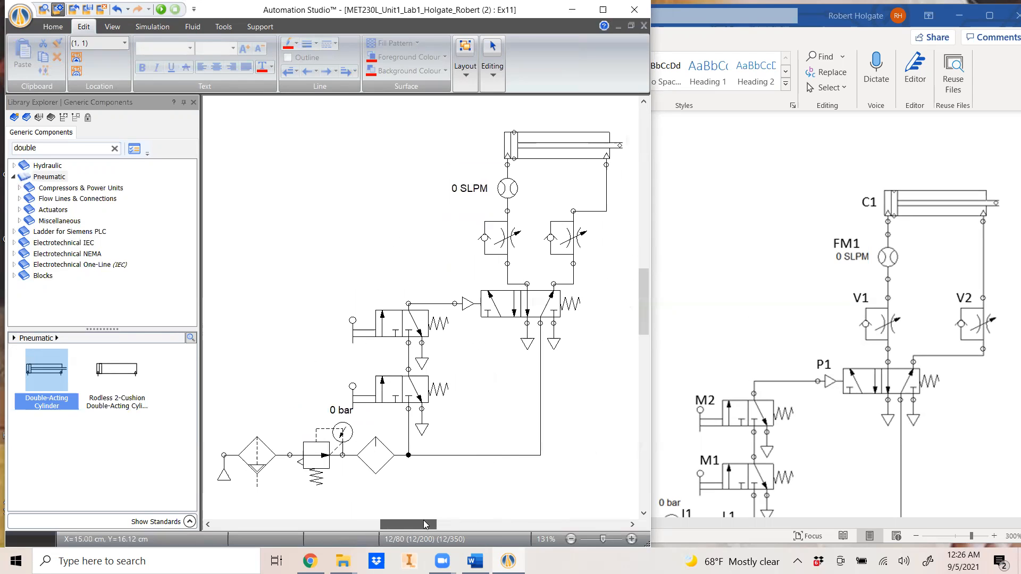
Run Normal Simulation and toggle manual valves M1 and M2 until the cylinder extends at 54.1 SLPM
click(161, 9)
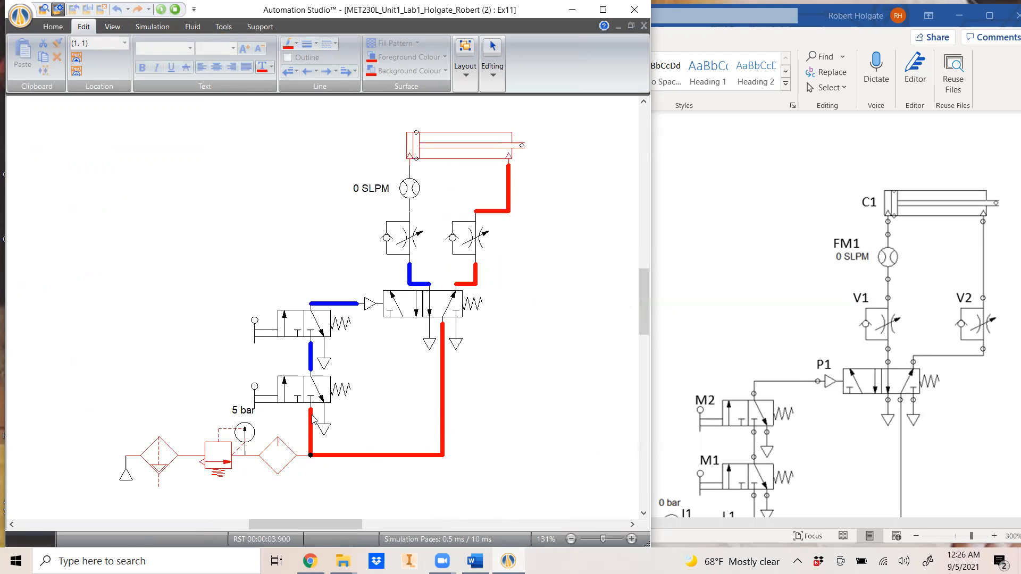
click(255, 387)
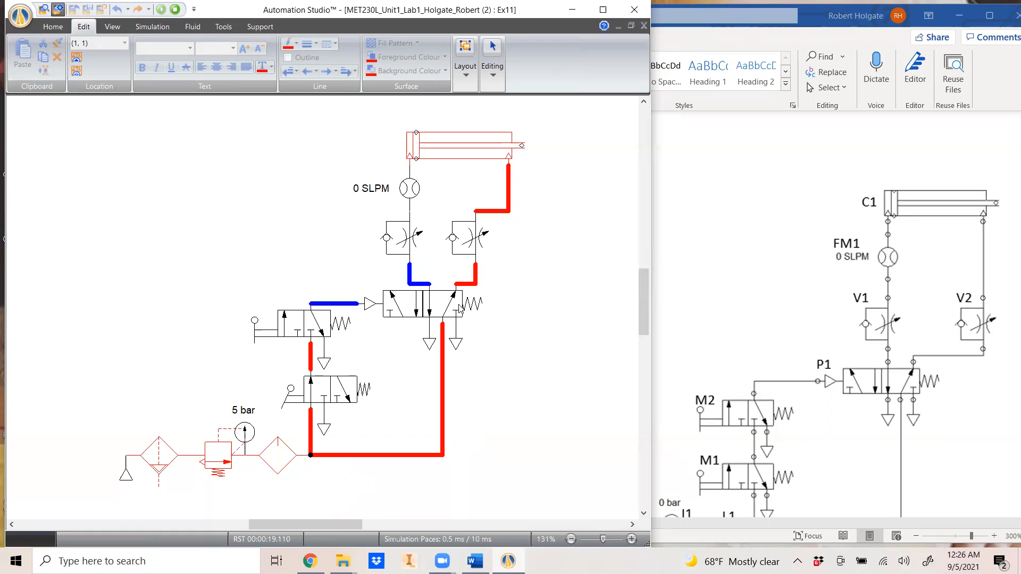
click(255, 321)
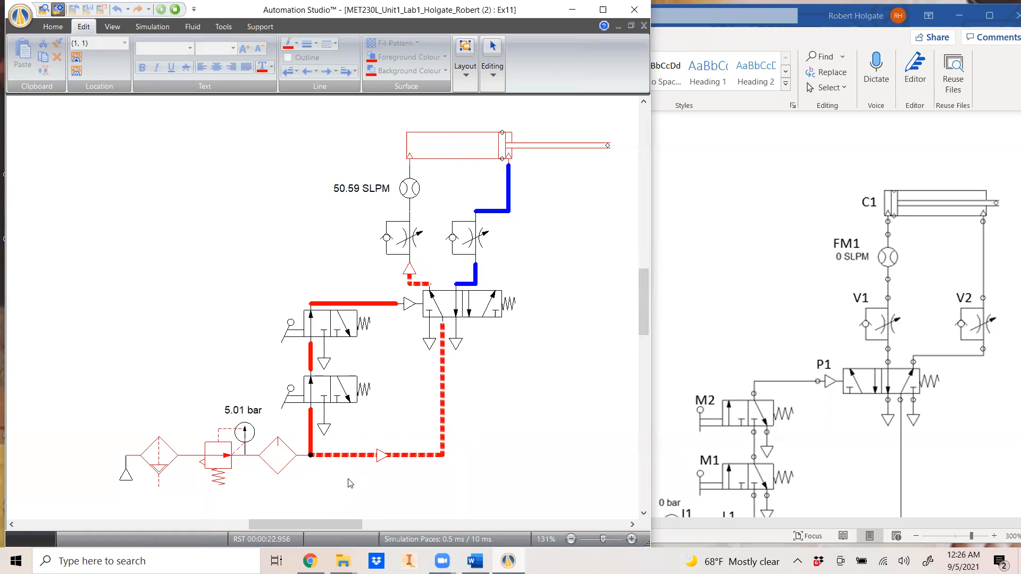
click(296, 391)
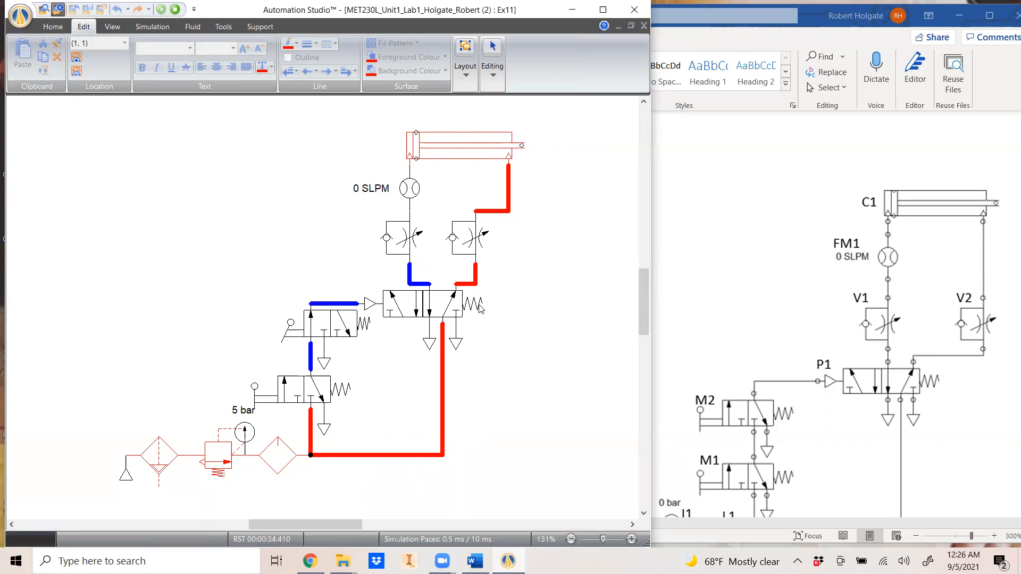
click(291, 326)
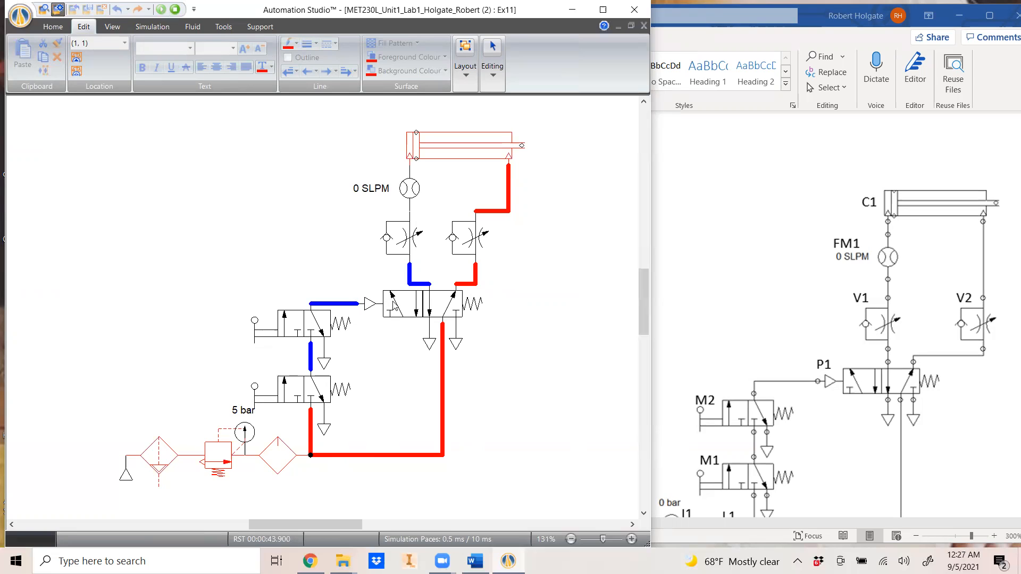
click(268, 325)
click(266, 393)
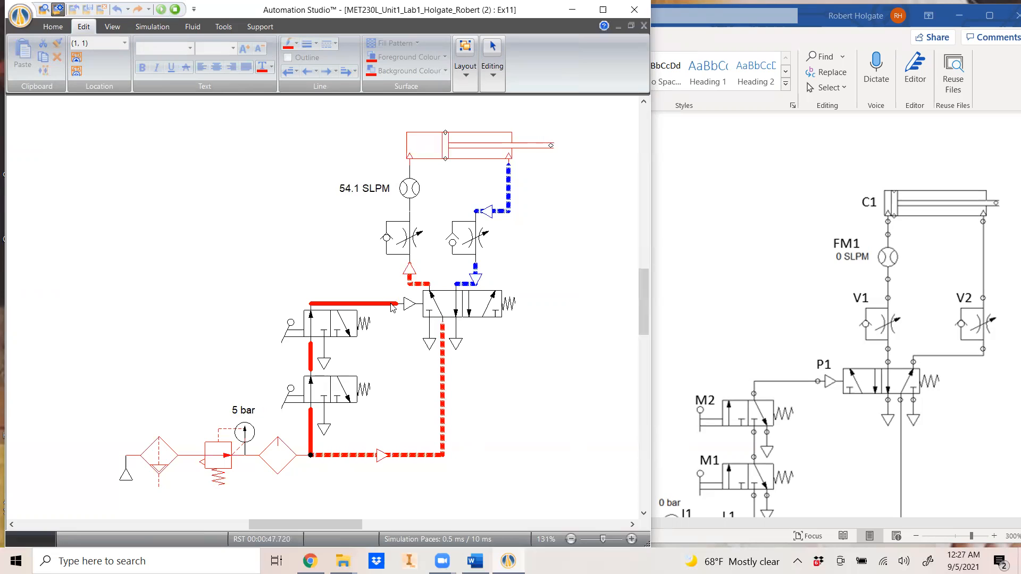